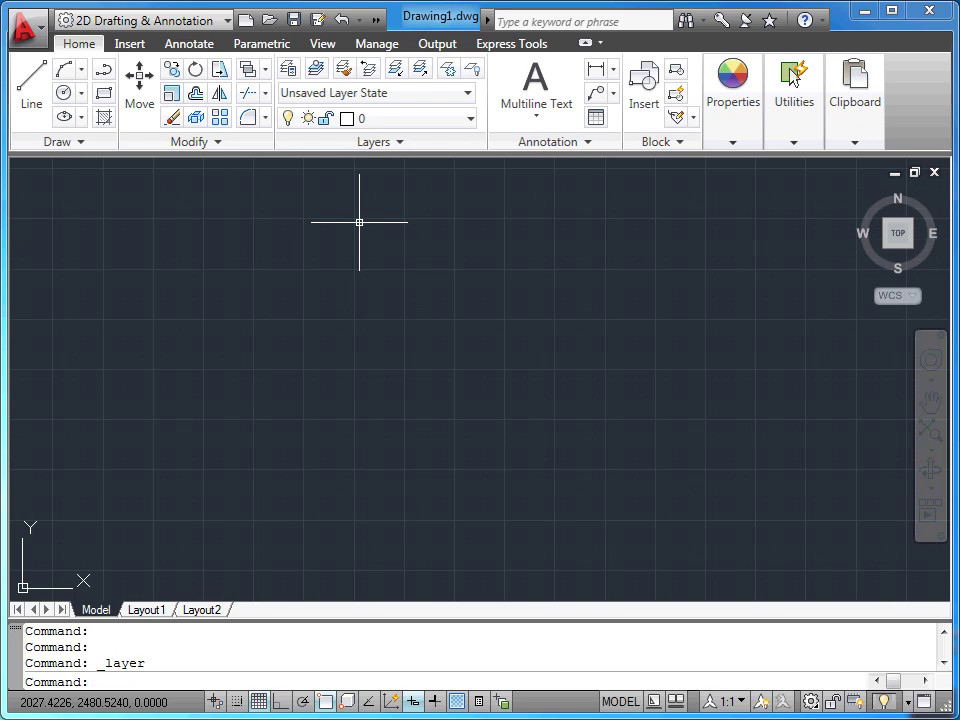
# Open the Layer Properties Manager and widen the On column of the layer list
pyautogui.click(289, 72)
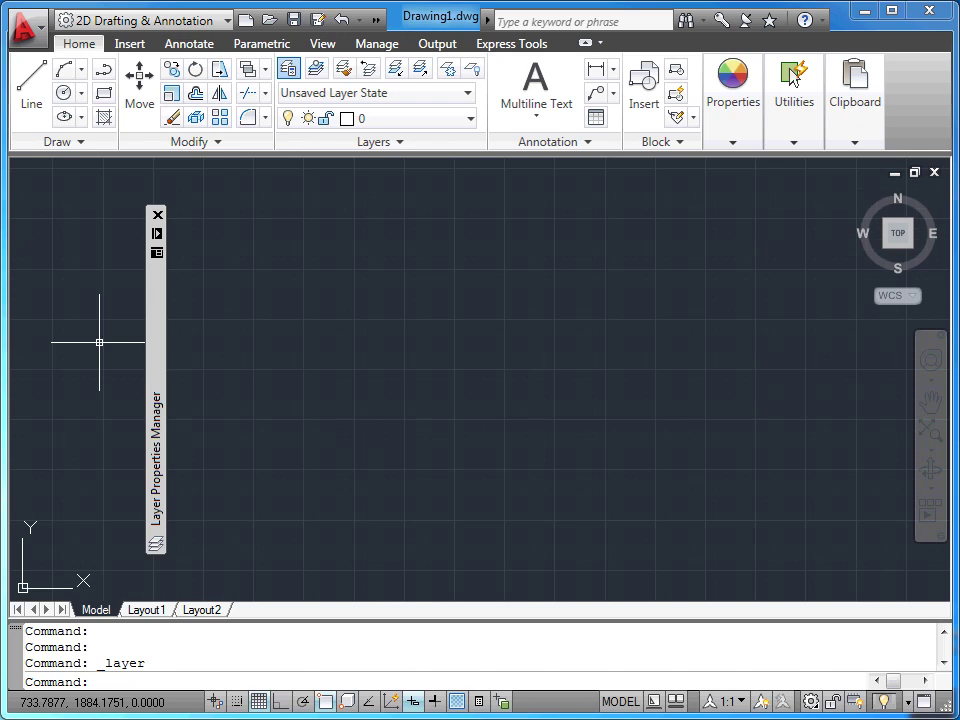
pyautogui.moveTo(156, 400)
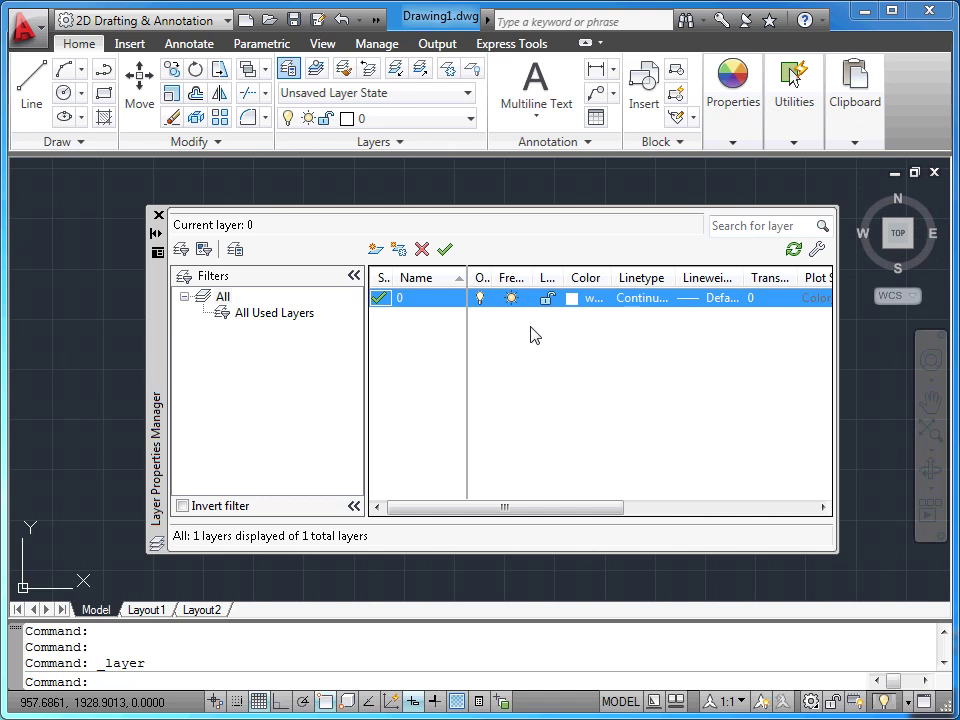
pyautogui.moveTo(494, 279); pyautogui.dragTo(505, 281)
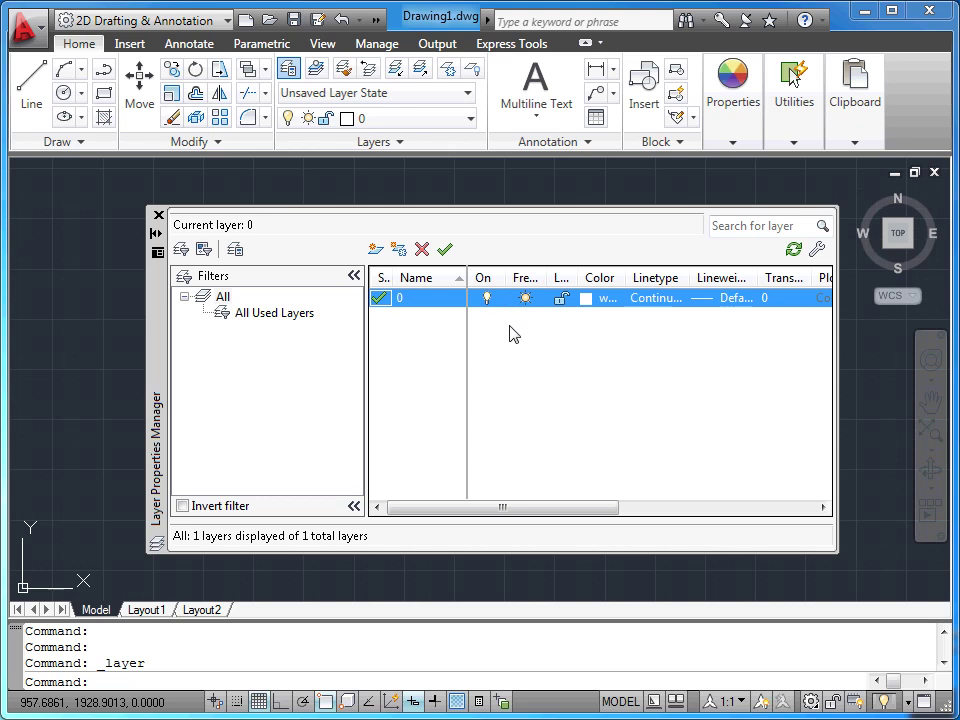
# Apply Maximize all columns from the column header menu to widen every layer list column
pyautogui.rightClick(485, 282)
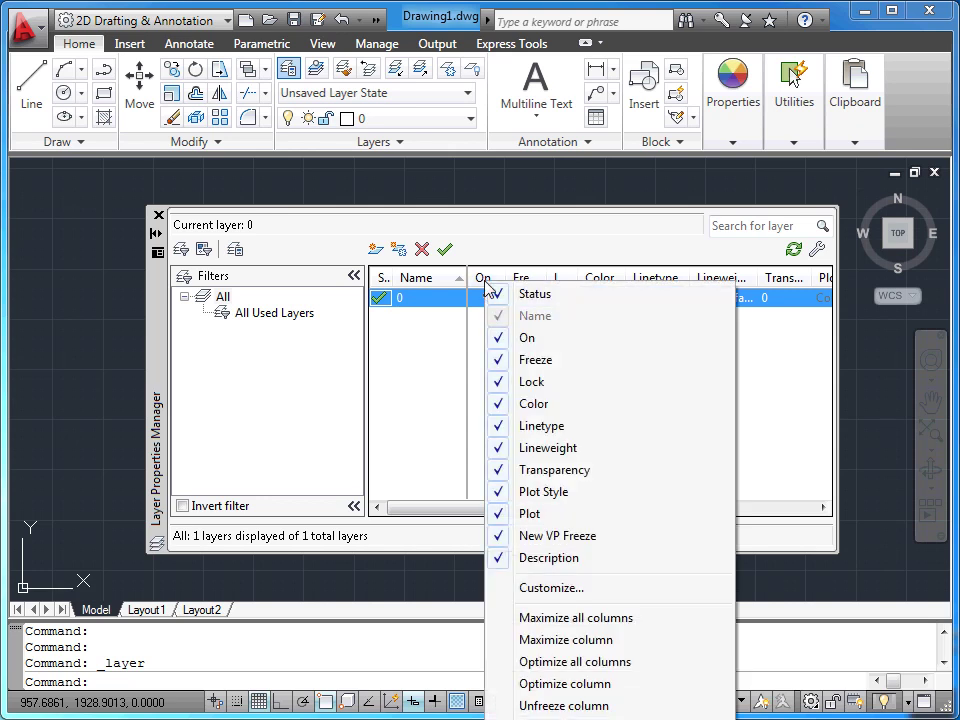
pyautogui.click(601, 627)
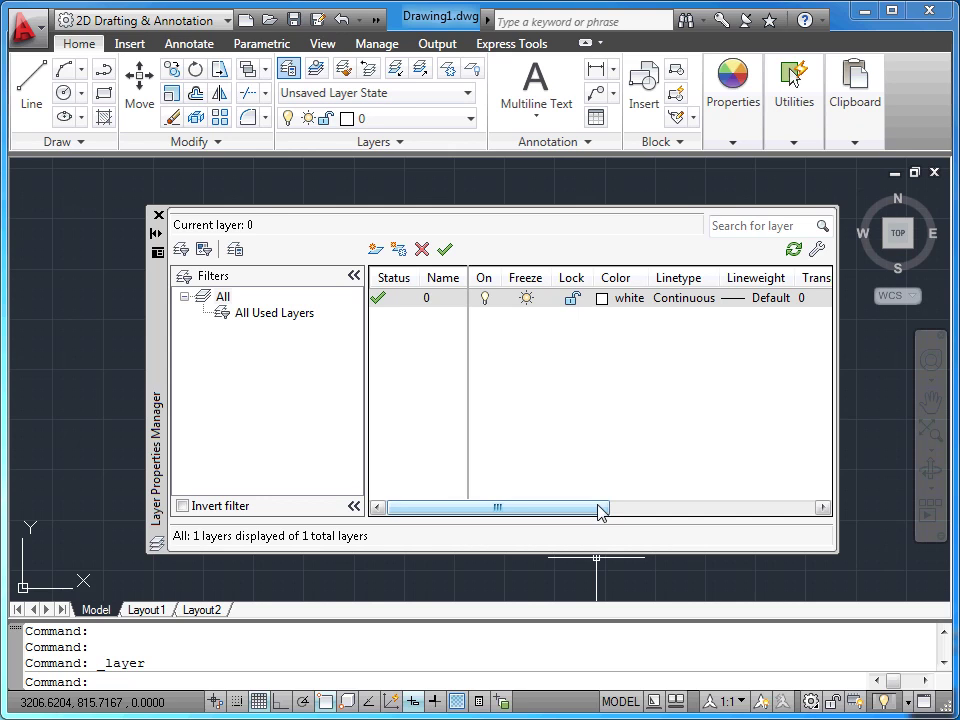
pyautogui.moveTo(600, 512)
pyautogui.mouseDown()
pyautogui.moveTo(812, 517)
pyautogui.moveTo(572, 507)
pyautogui.mouseUp()
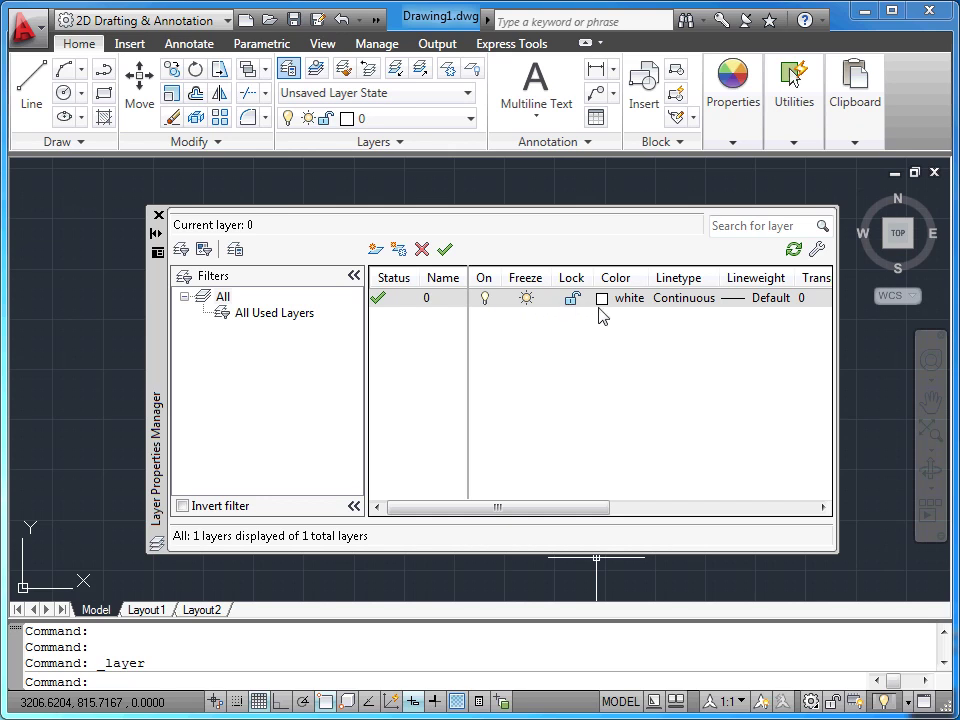
pyautogui.click(485, 300)
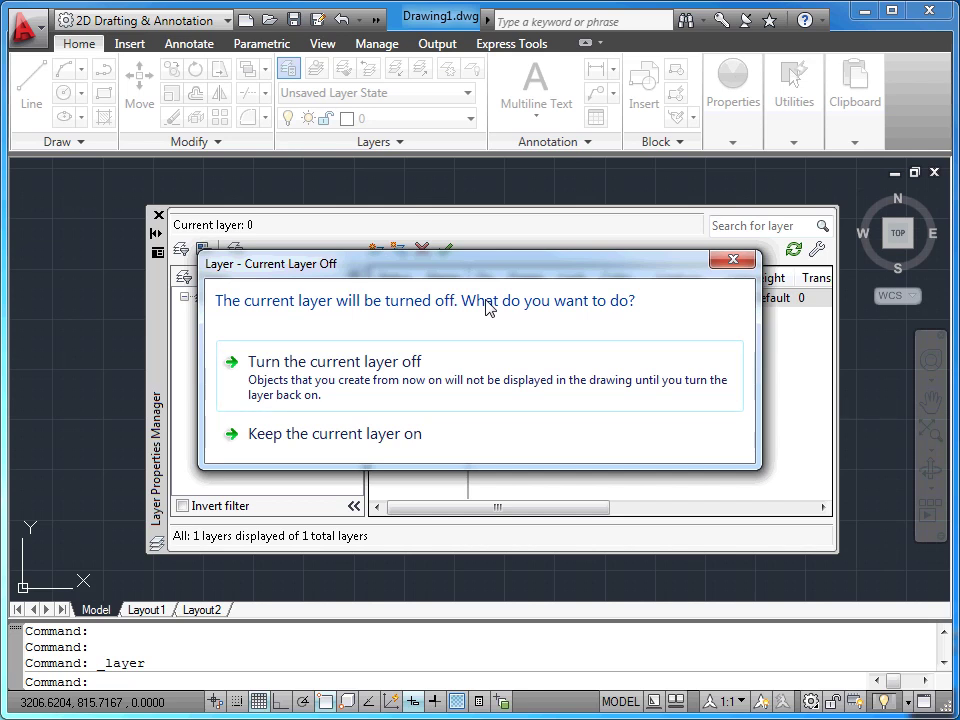
pyautogui.click(398, 366)
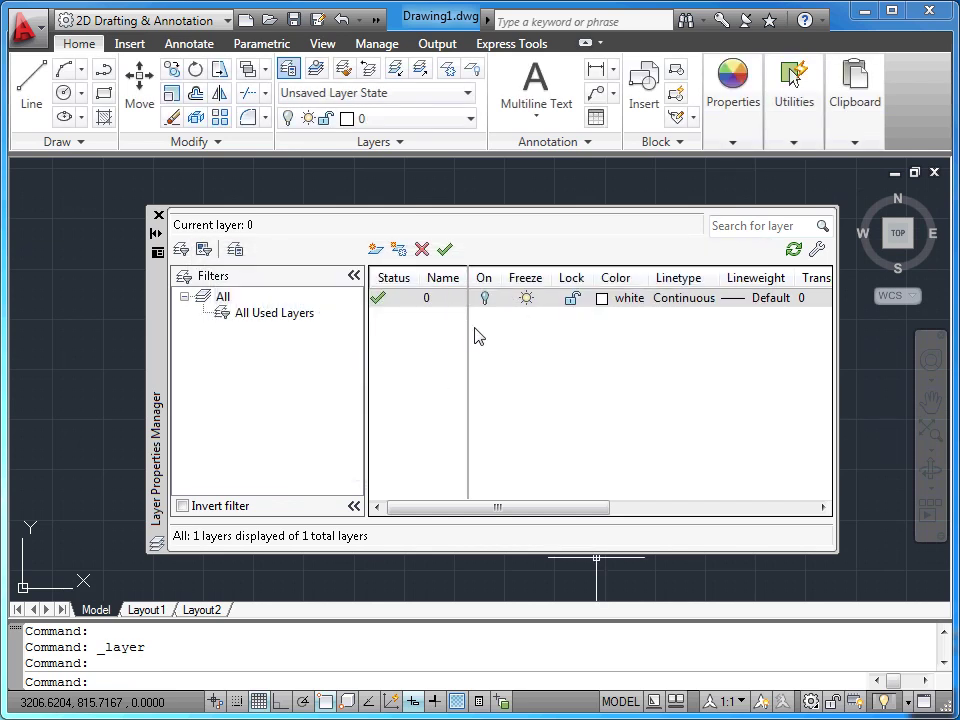
pyautogui.click(485, 300)
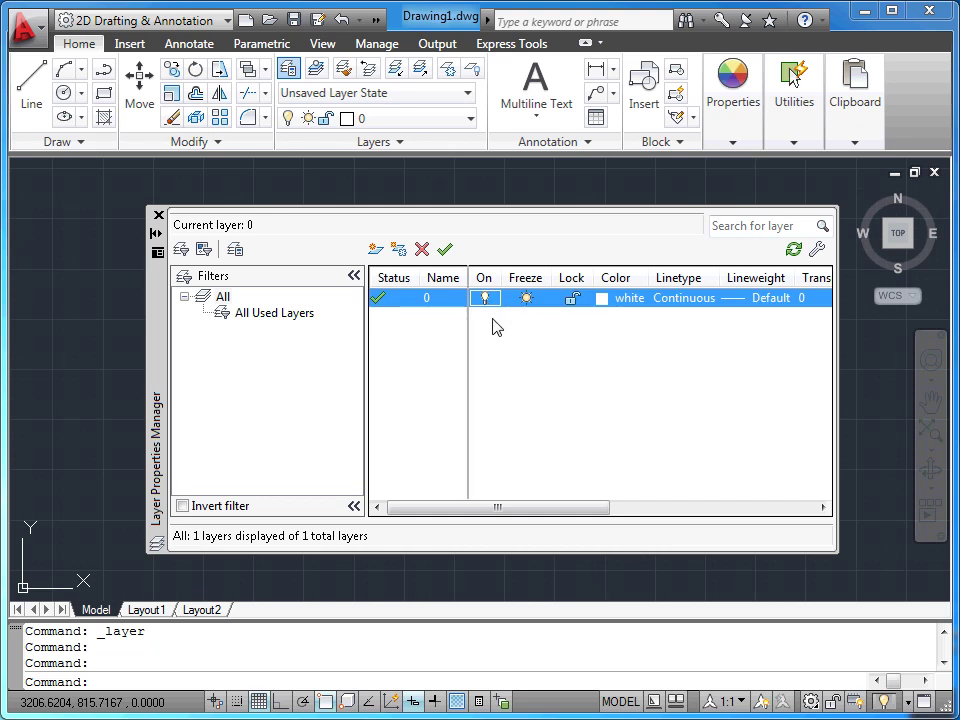
pyautogui.click(602, 299)
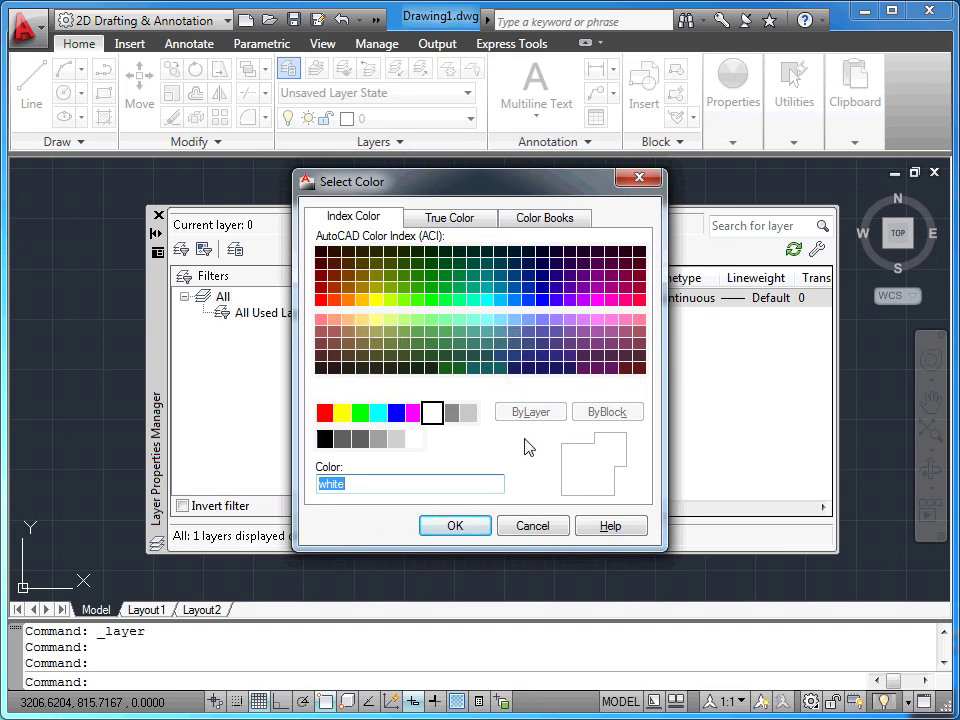
pyautogui.click(456, 525)
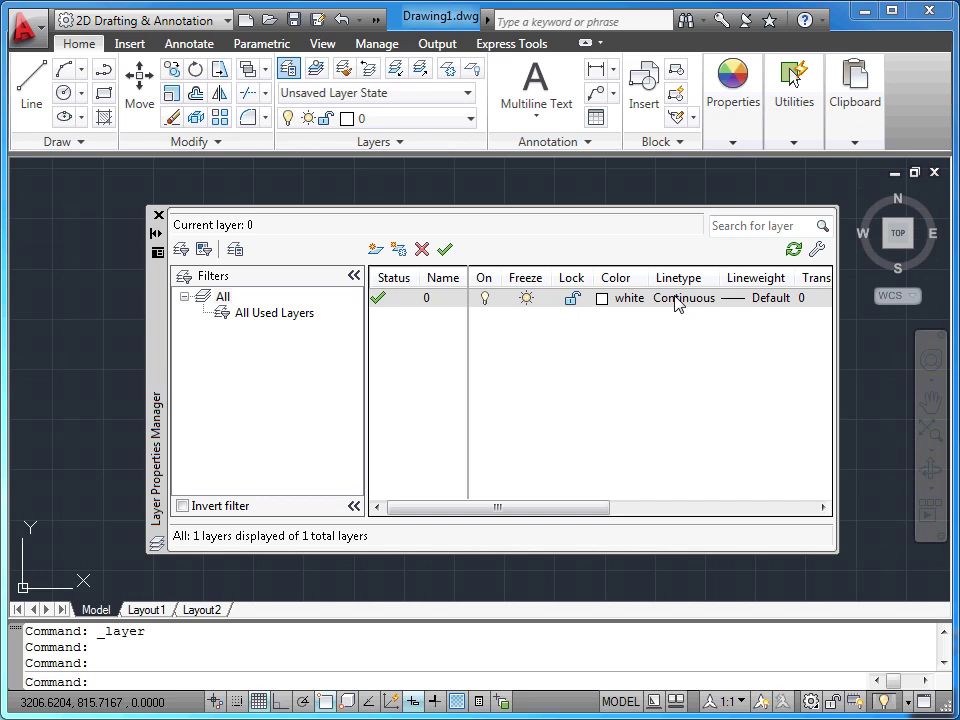
# Load the ZIGZAG linetype from acadiso.lin while keeping layer 0 on Continuous
pyautogui.click(678, 302)
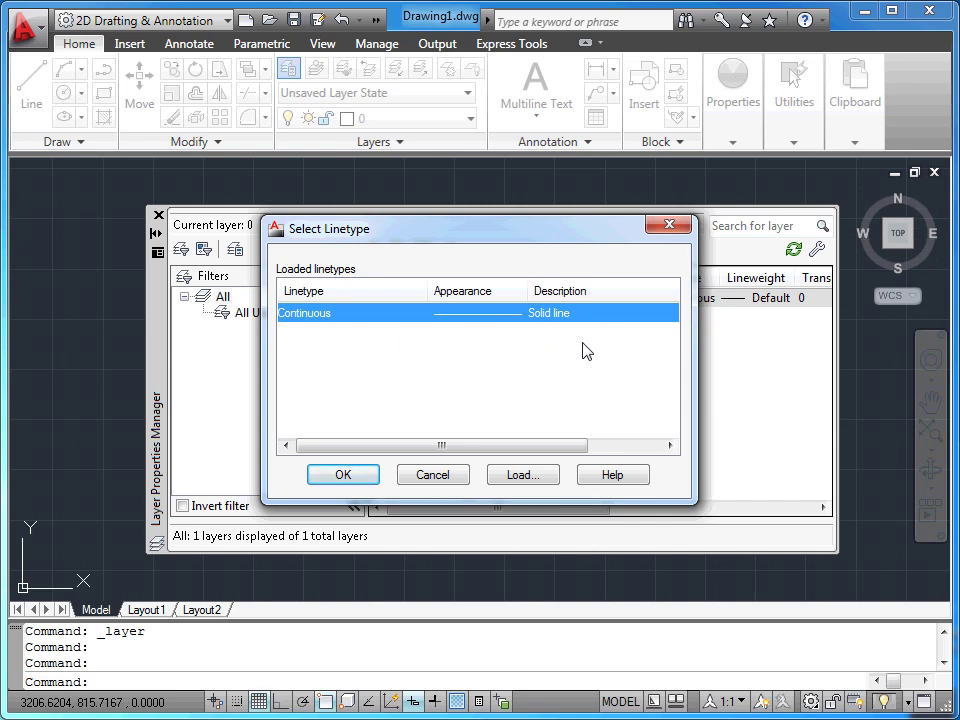
pyautogui.click(535, 482)
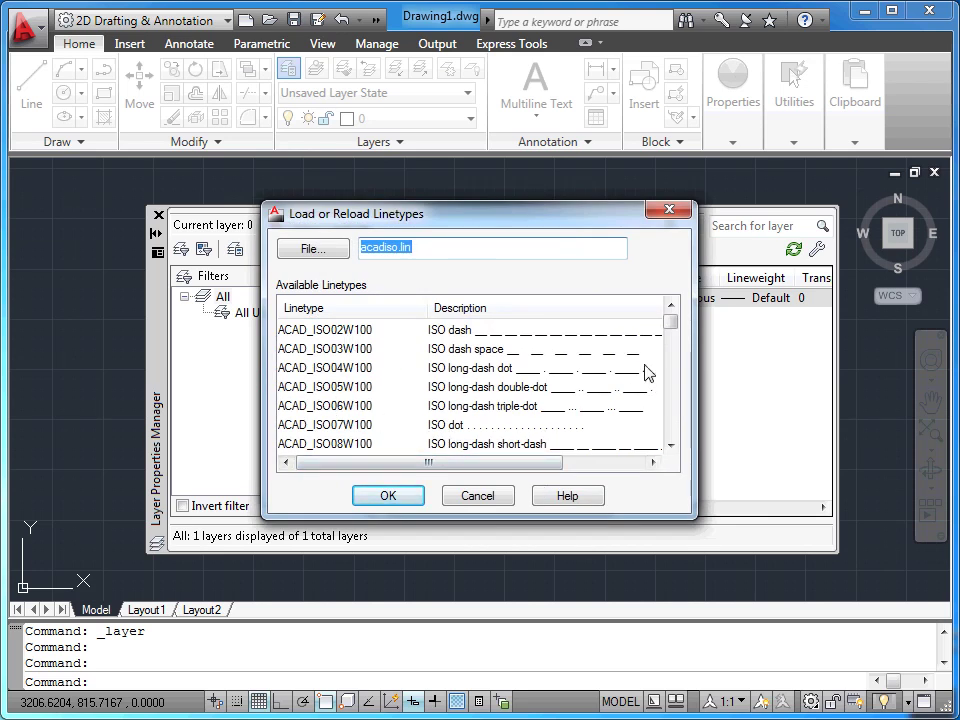
pyautogui.moveTo(671, 330); pyautogui.dragTo(671, 444)
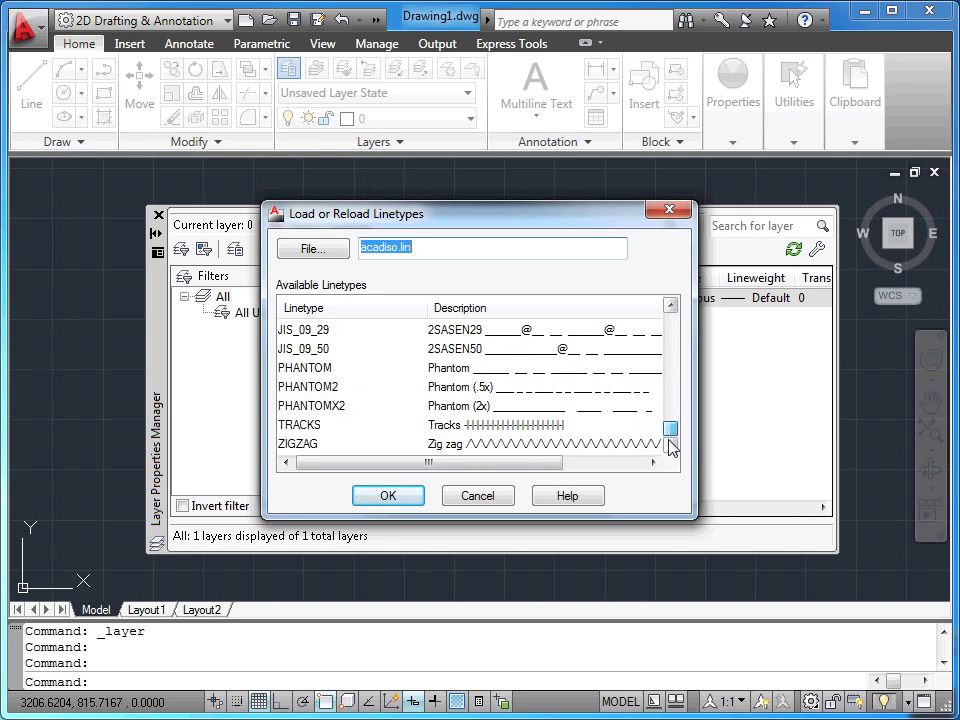
pyautogui.click(303, 452)
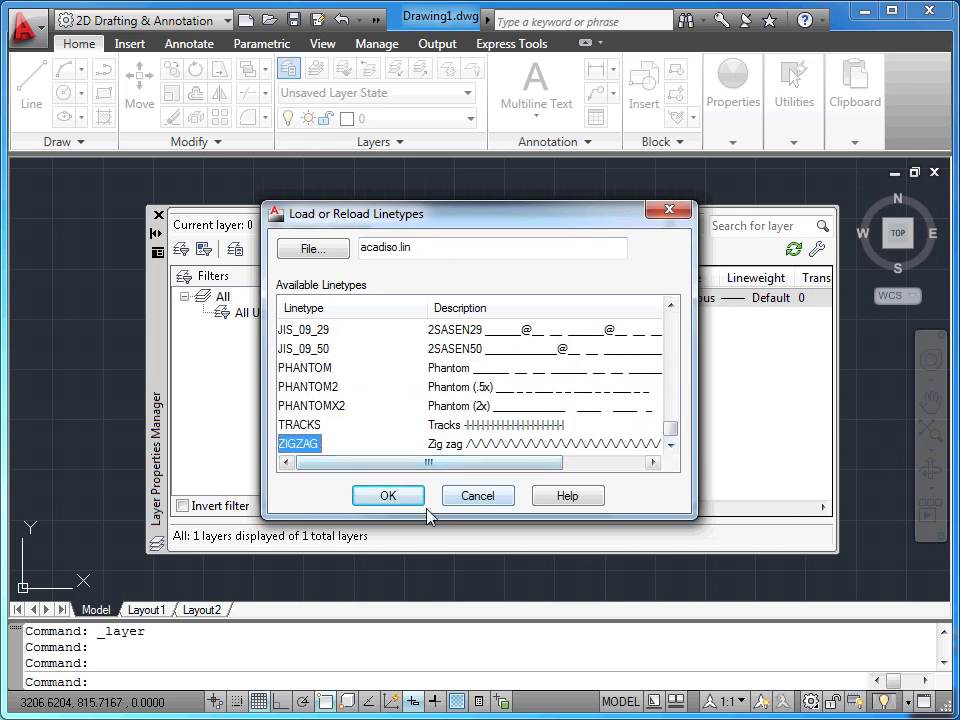
pyautogui.click(390, 495)
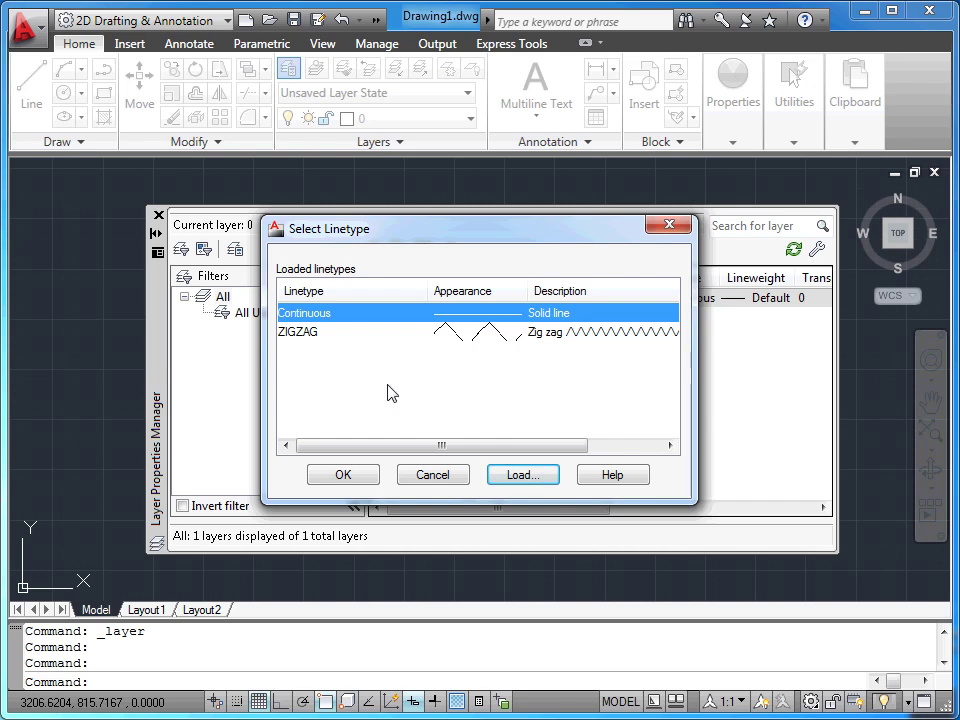
pyautogui.click(357, 478)
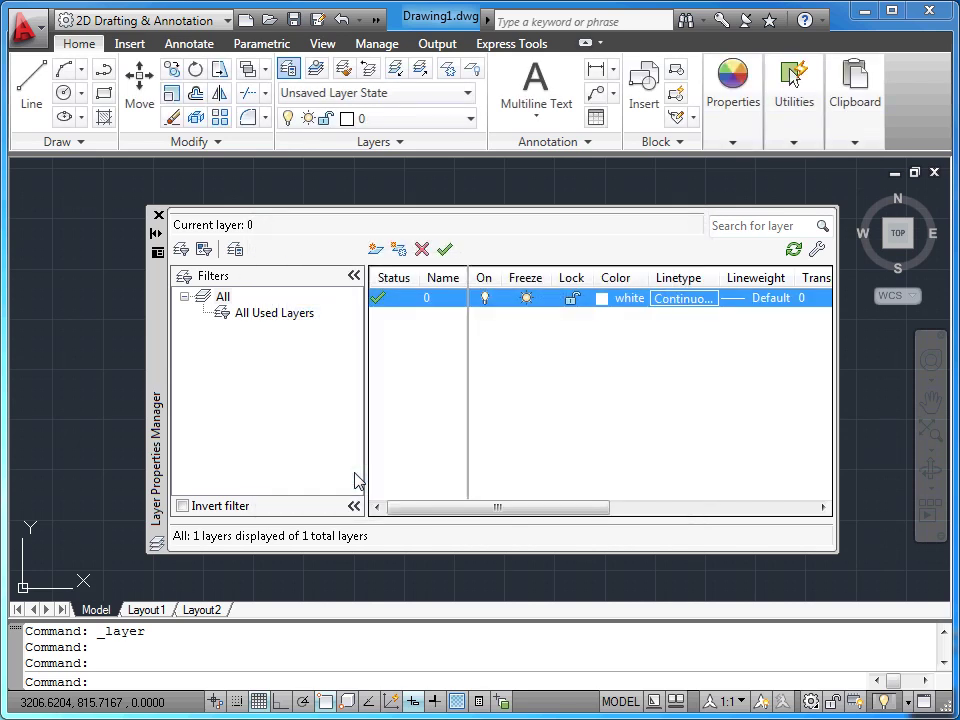
pyautogui.click(765, 302)
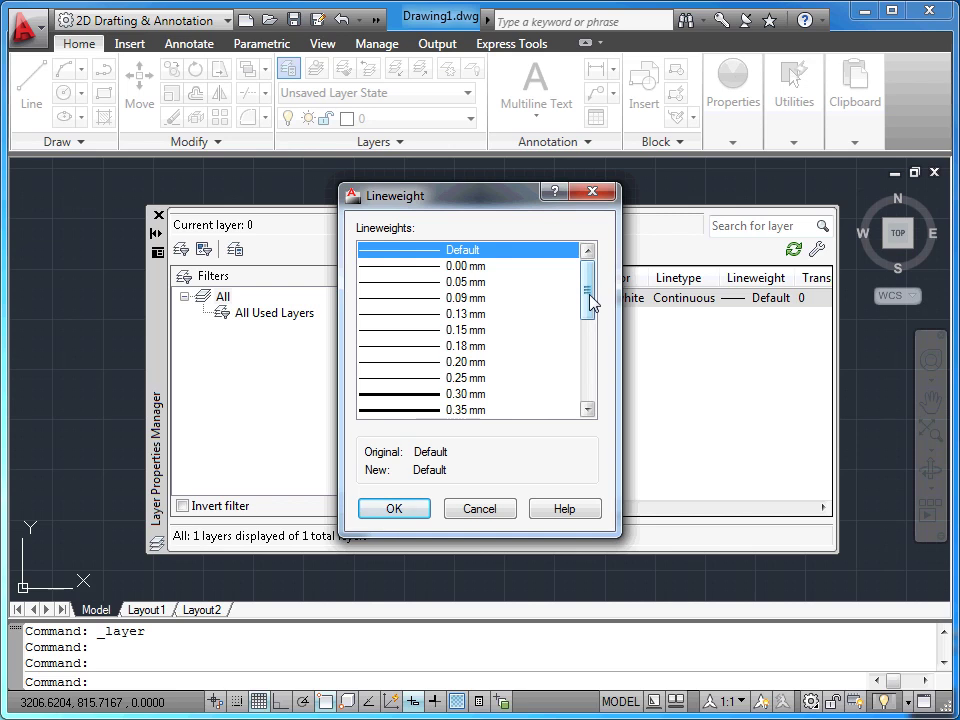
pyautogui.moveTo(590, 303)
pyautogui.mouseDown()
pyautogui.moveTo(590, 374)
pyautogui.moveTo(603, 277)
pyautogui.mouseUp()
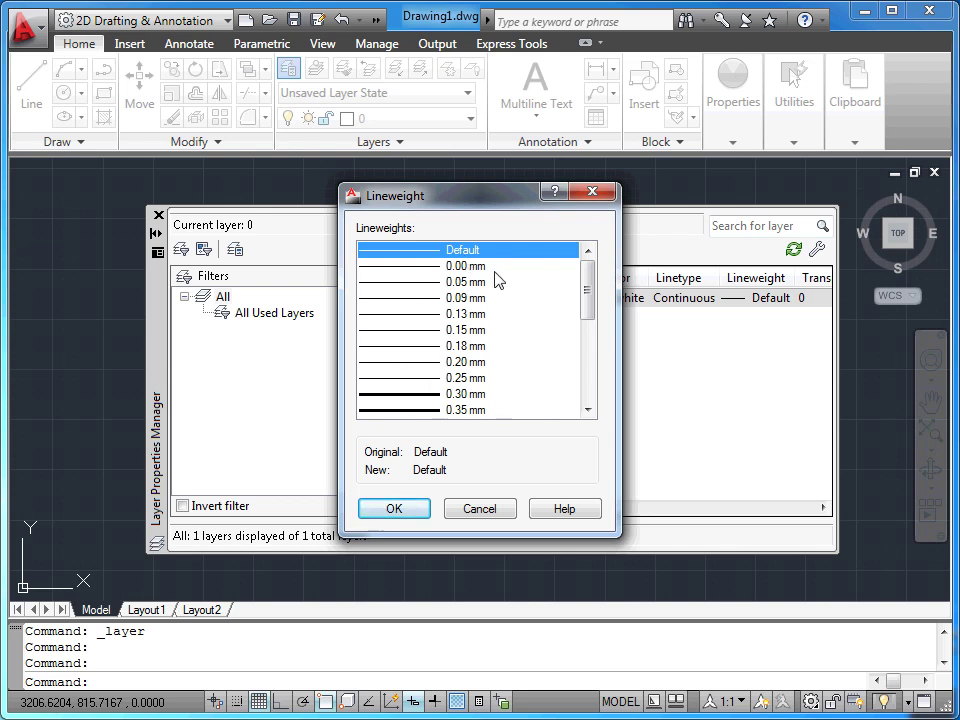
pyautogui.click(396, 510)
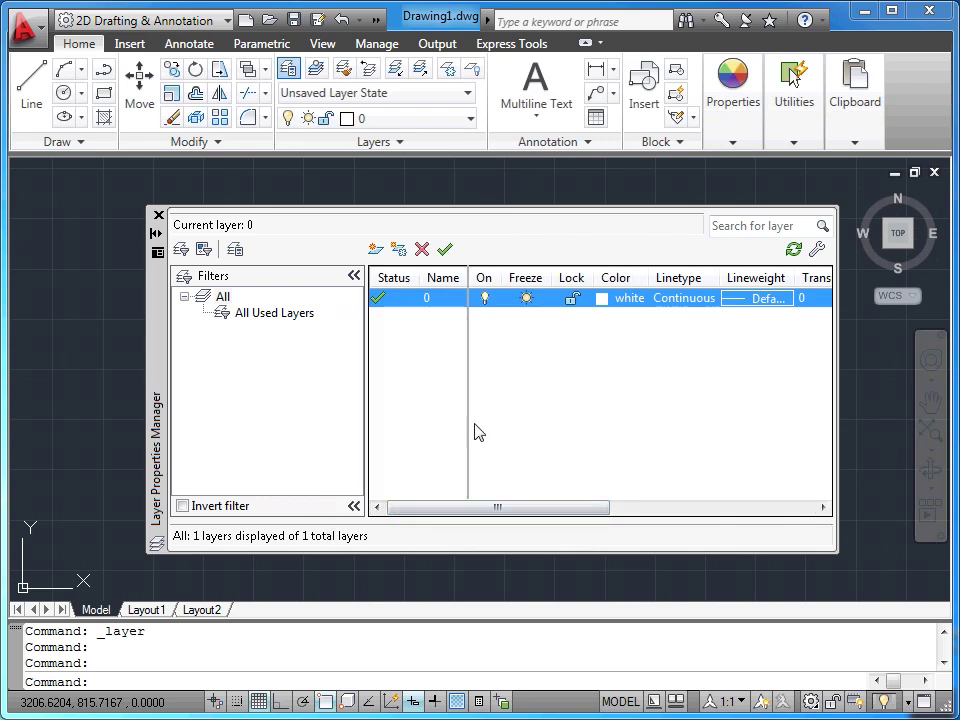
# Create a new layer named 'part' and give it the colour yellow
pyautogui.click(376, 250)
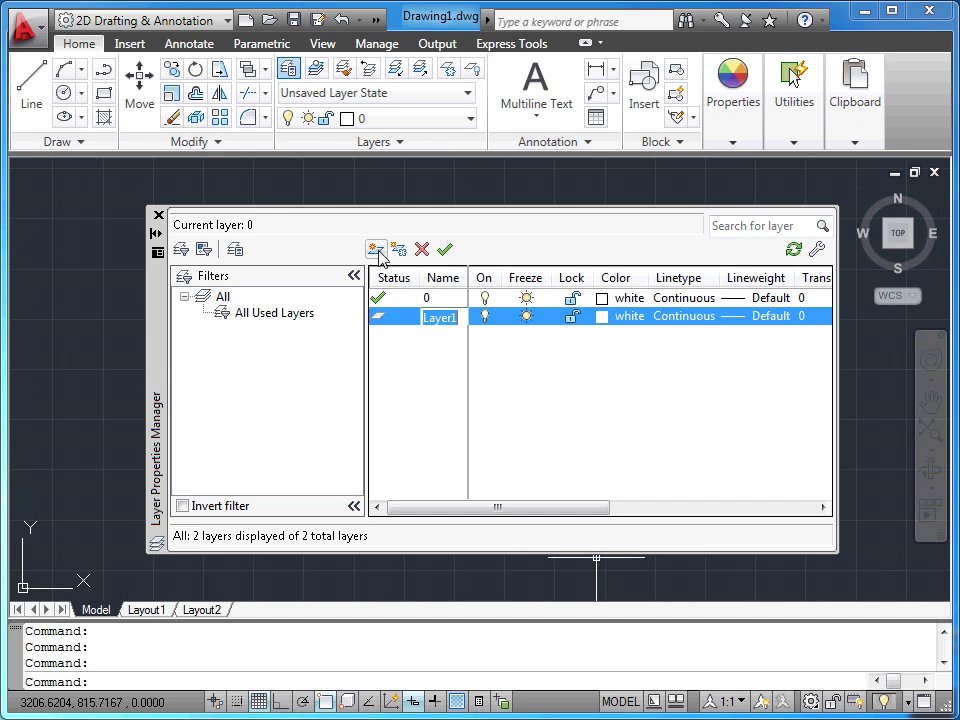
pyautogui.write('part')
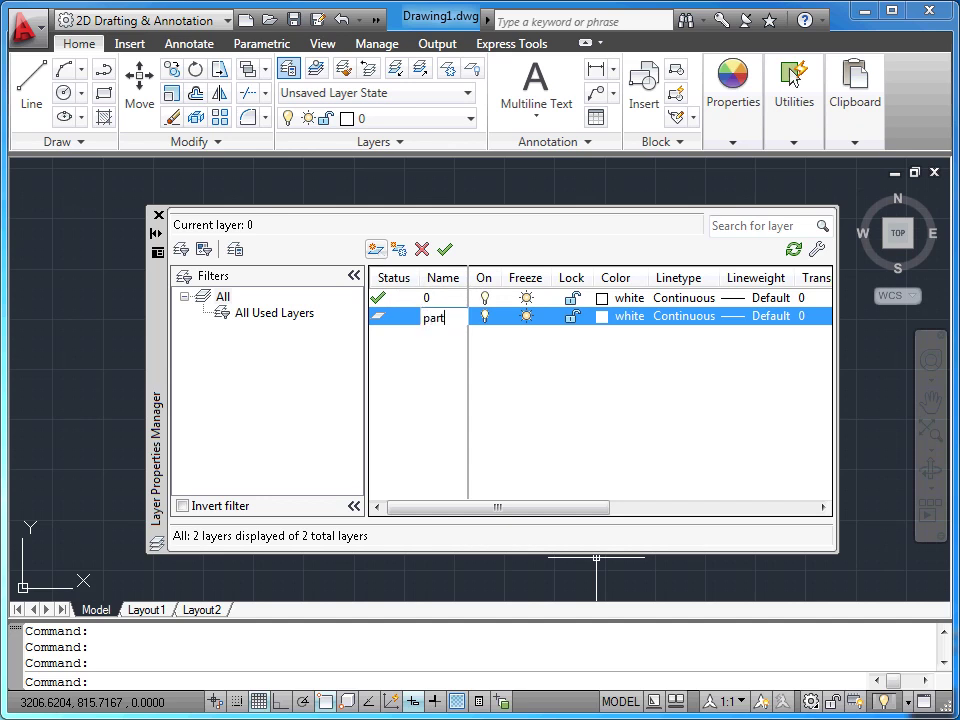
pyautogui.press('Return')
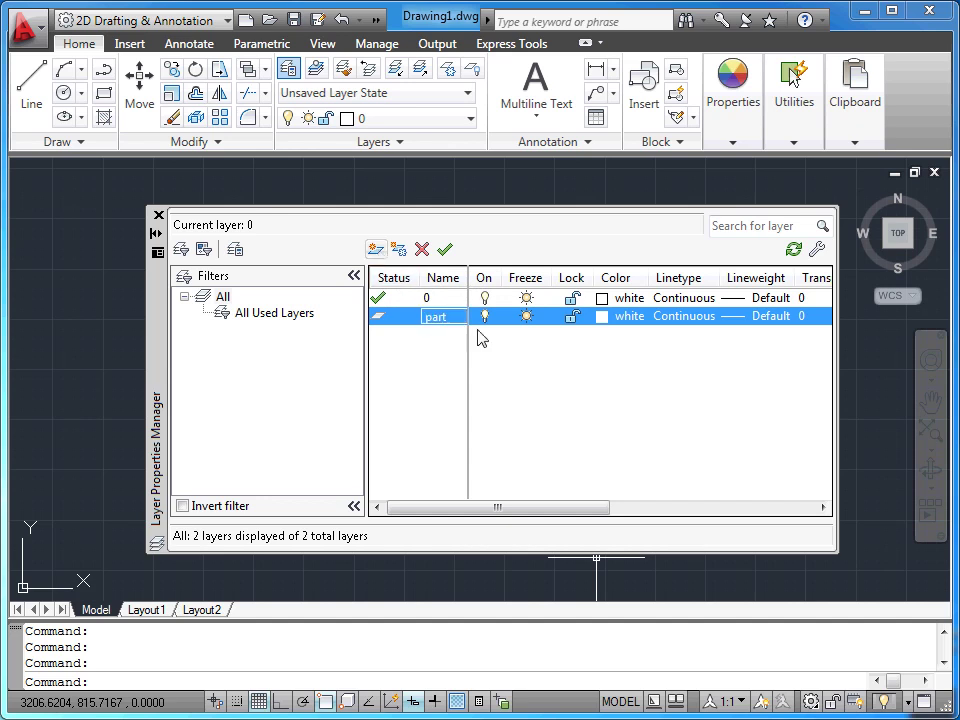
pyautogui.click(604, 316)
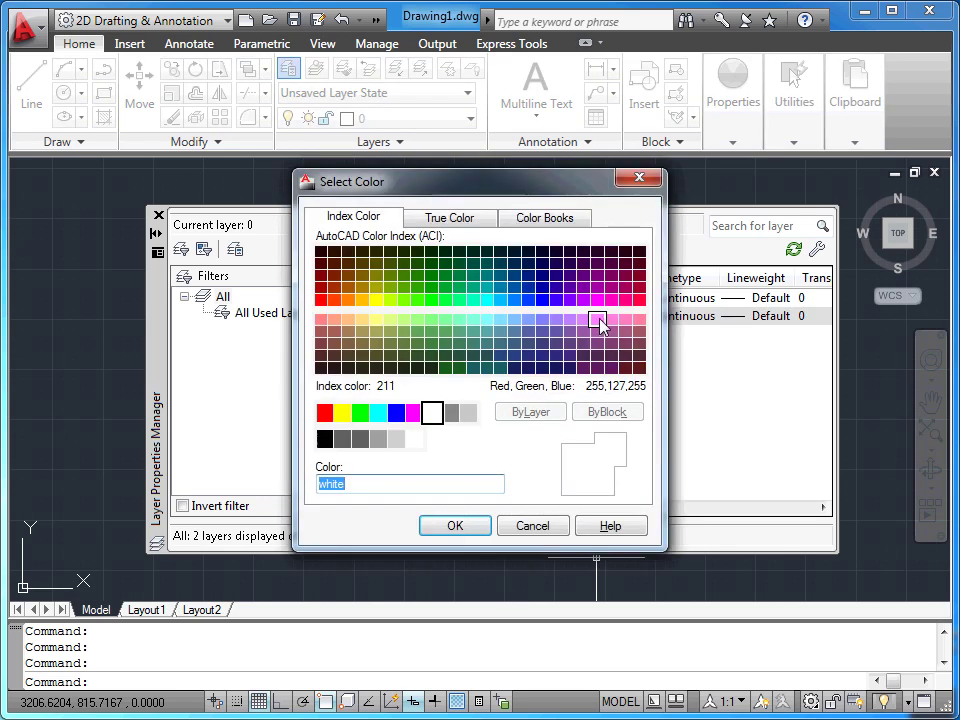
pyautogui.click(342, 412)
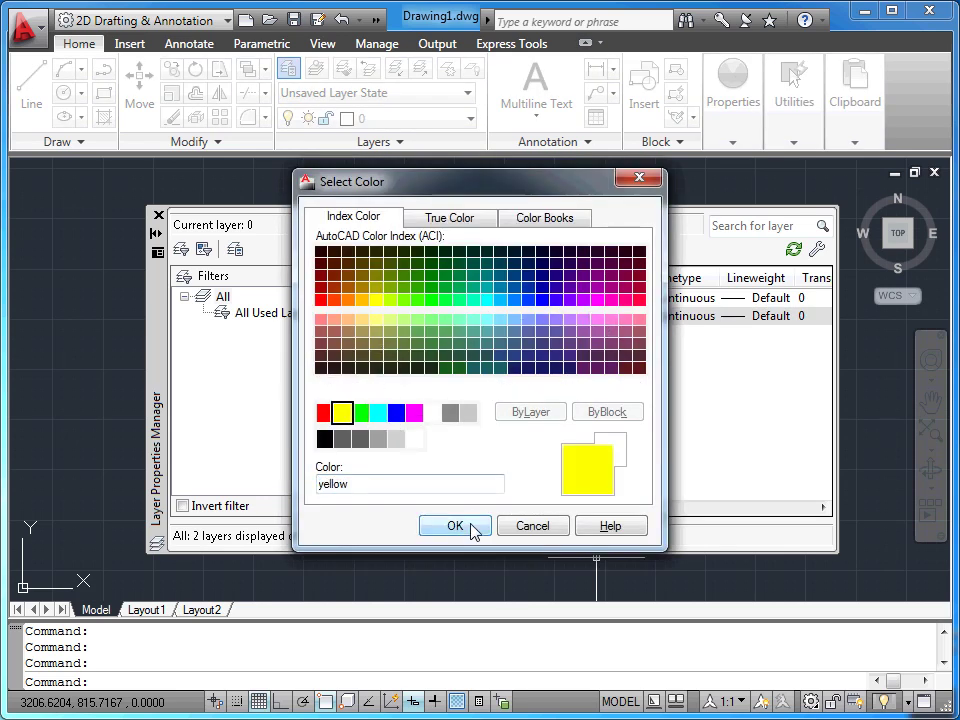
pyautogui.click(454, 526)
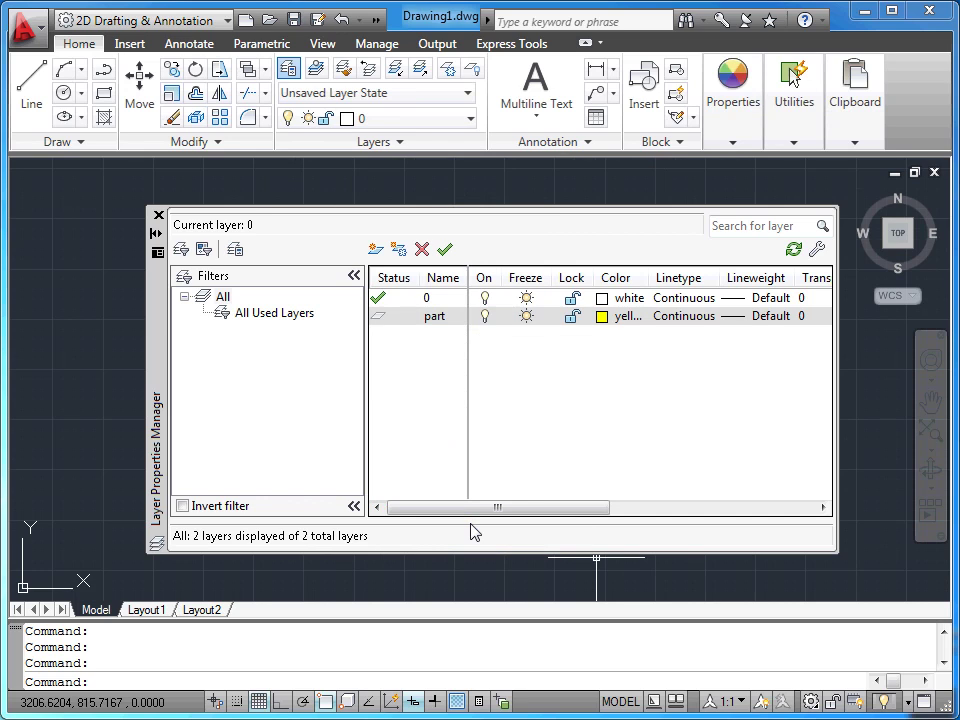
# Make part the current layer and close the Layer Properties Manager
pyautogui.doubleClick(436, 318)
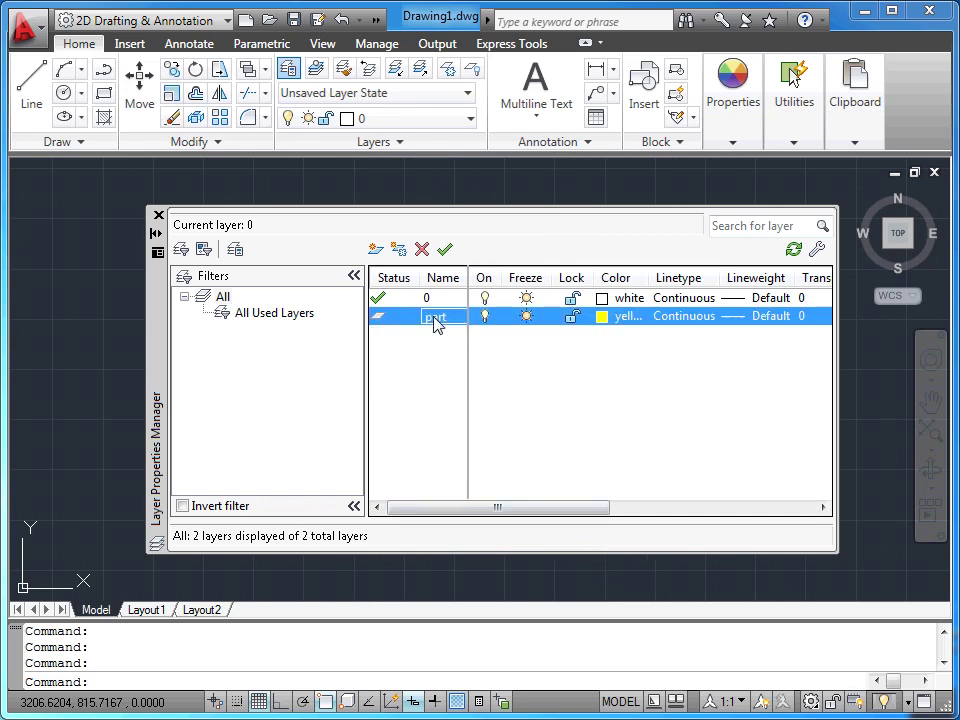
pyautogui.click(446, 252)
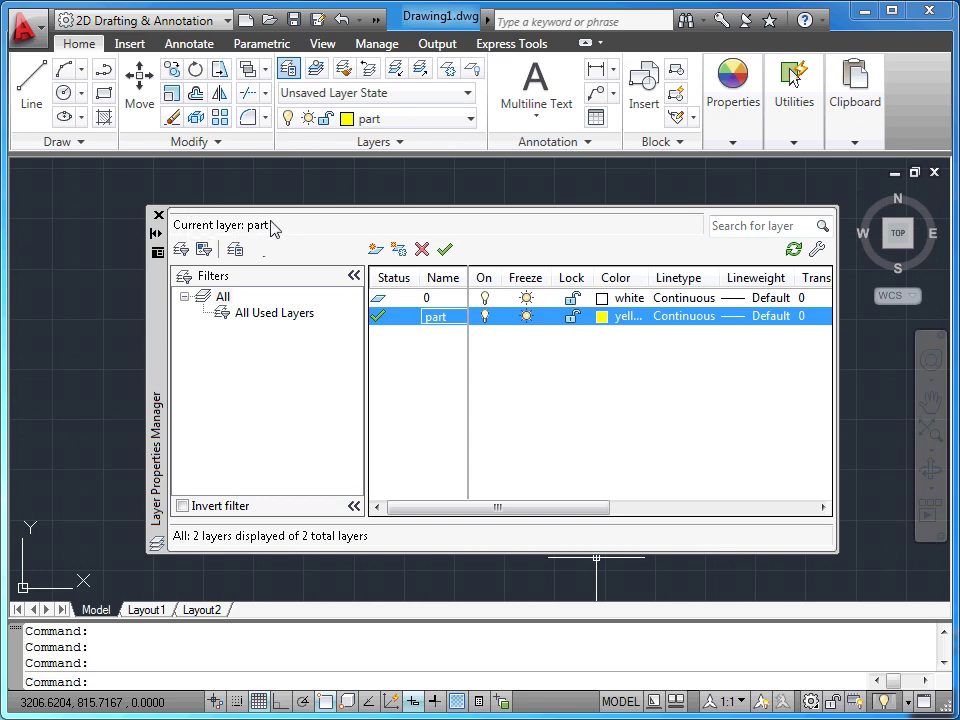
pyautogui.click(157, 215)
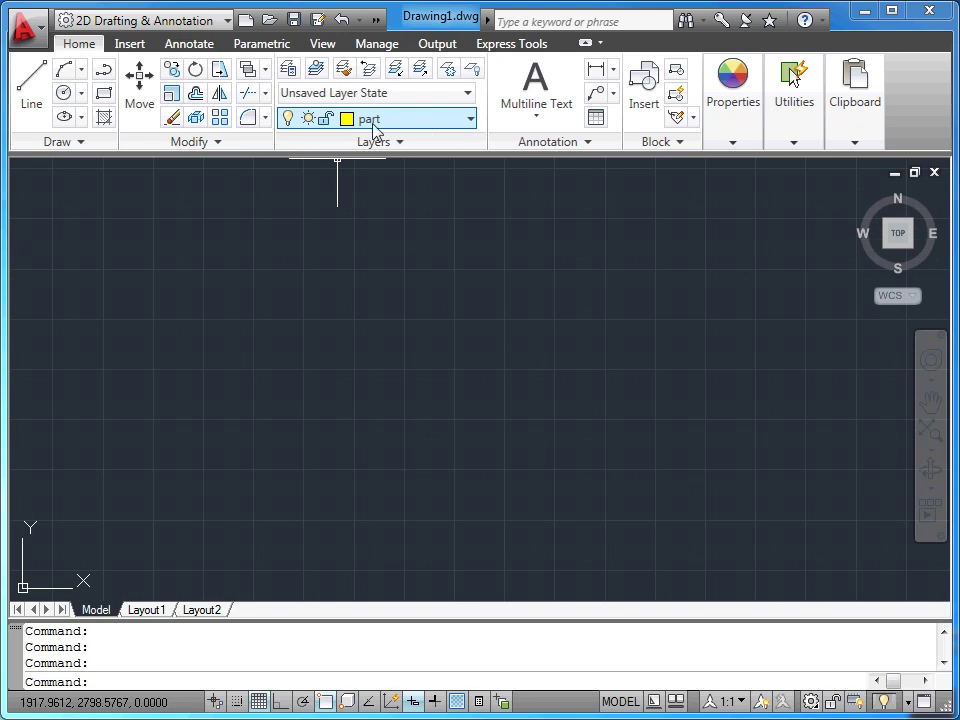
# Draw a circle by centre and radius on the part layer
pyautogui.click(64, 92)
pyautogui.click(109, 270)
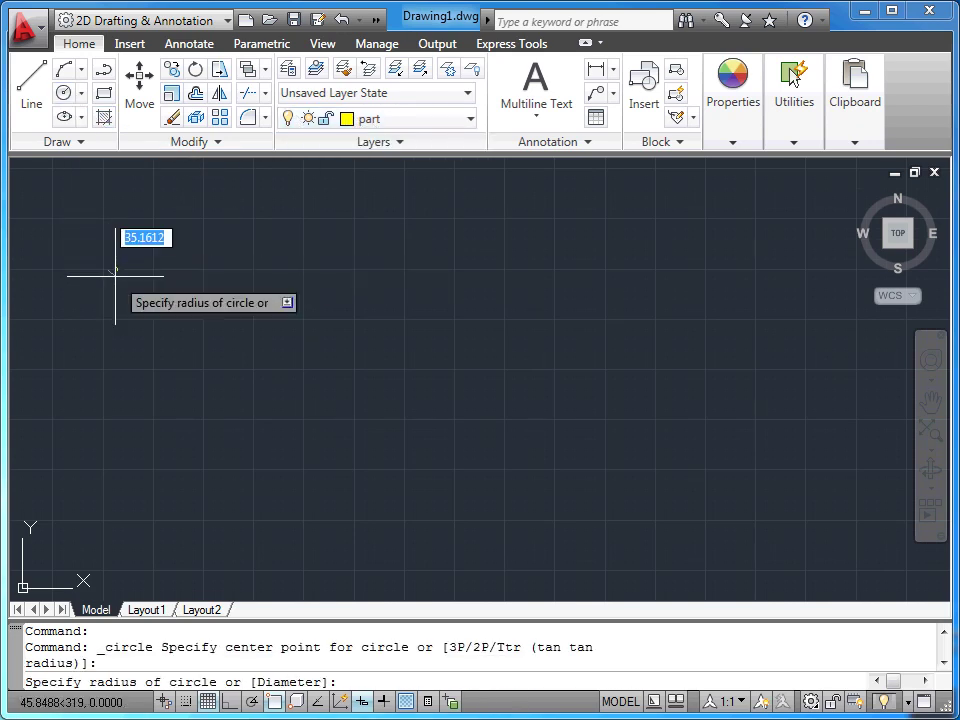
pyautogui.click(140, 306)
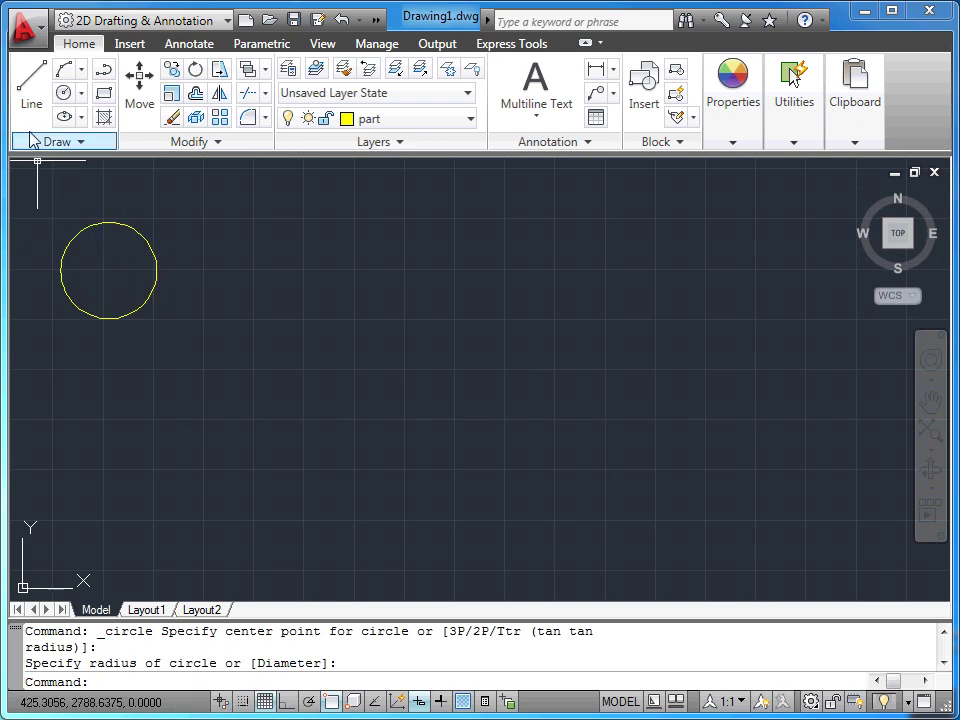
# Draw a three-segment open bracket of lines below the circle
pyautogui.click(31, 80)
pyautogui.click(87, 356)
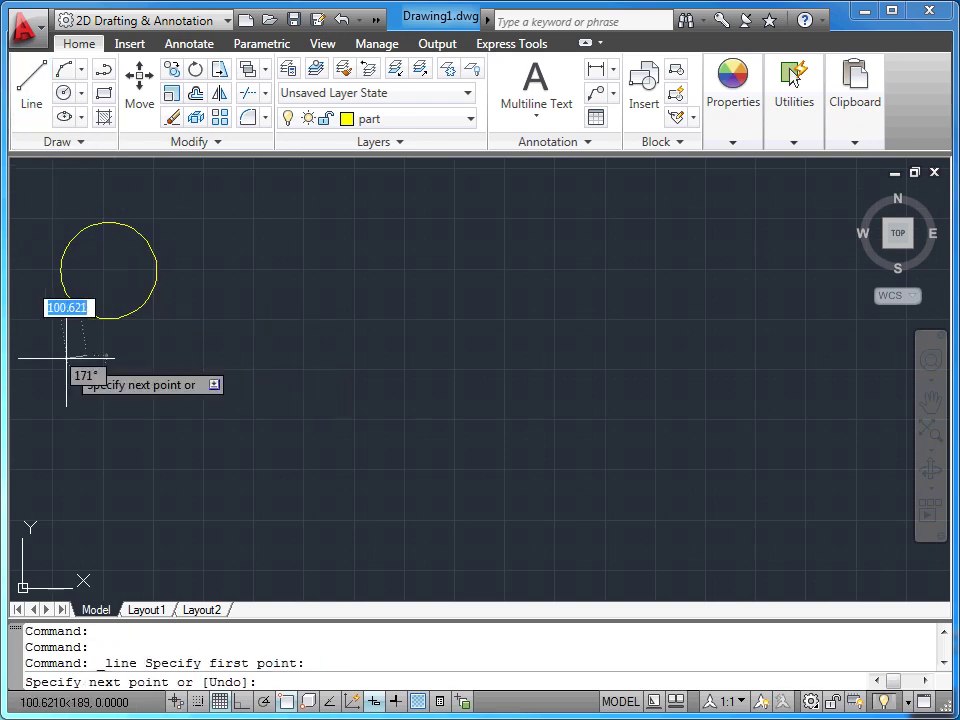
pyautogui.click(56, 357)
pyautogui.click(63, 404)
pyautogui.click(112, 401)
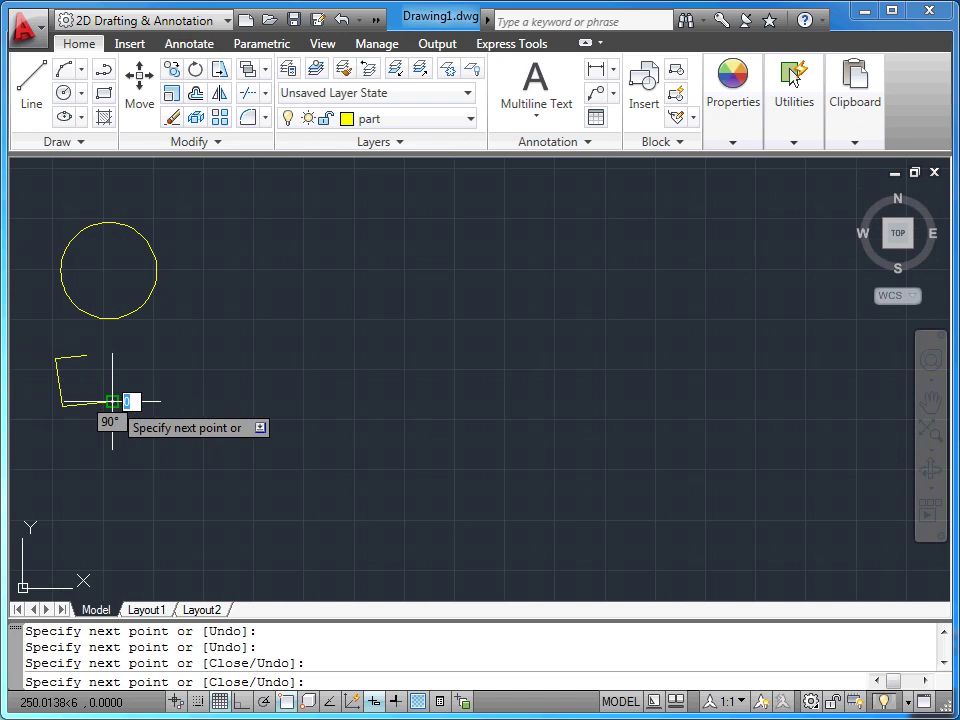
pyautogui.press('Escape')
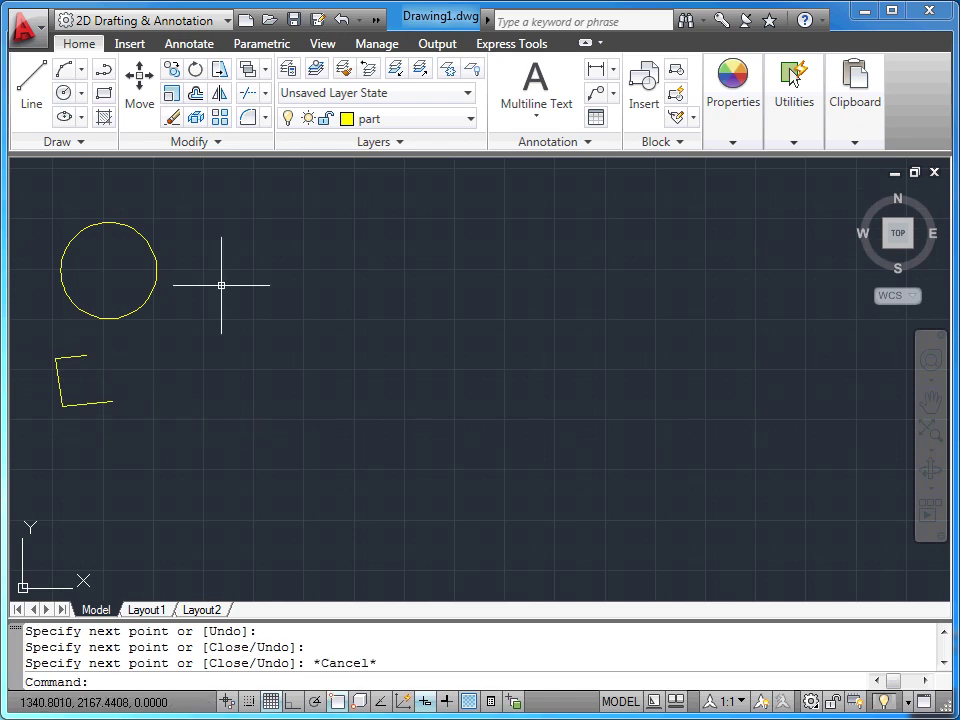
# Rename the part layer to 'object'
pyautogui.click(287, 70)
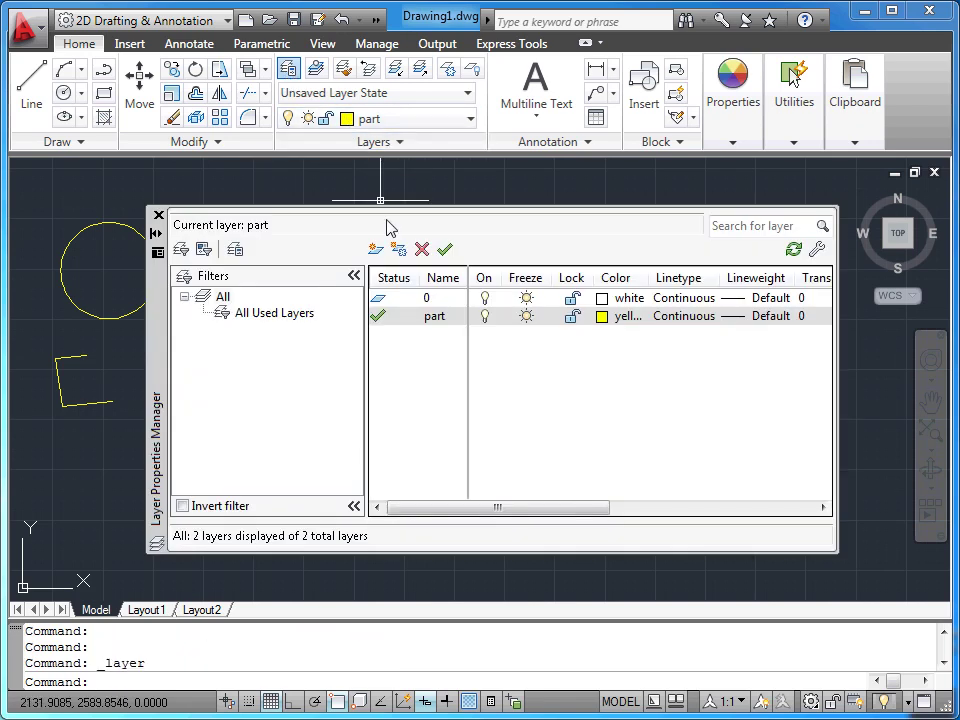
pyautogui.click(387, 315)
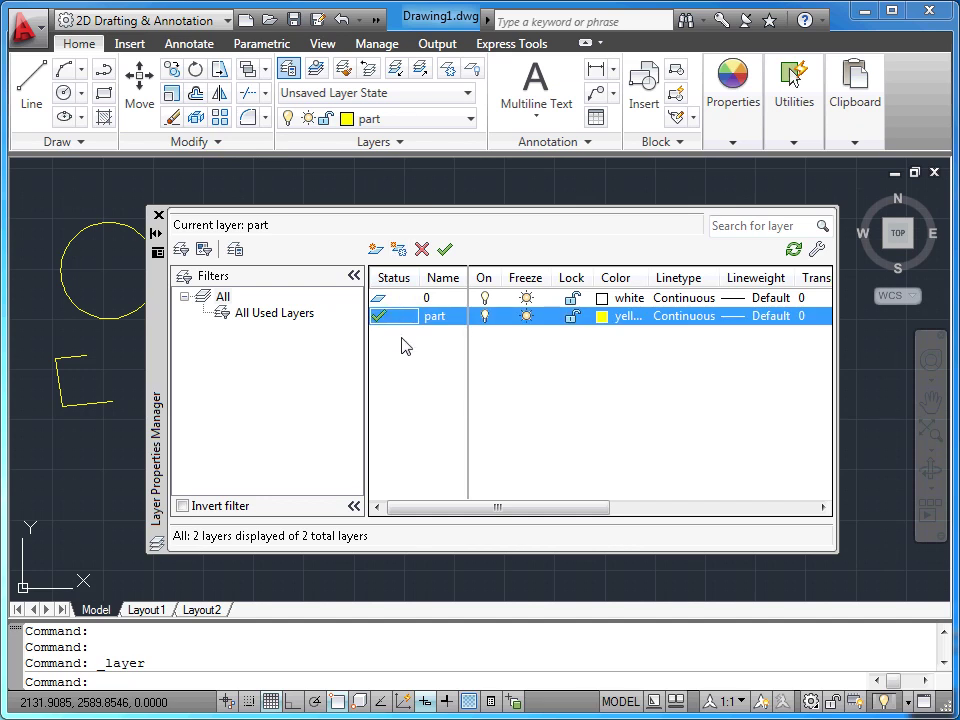
pyautogui.click(440, 318)
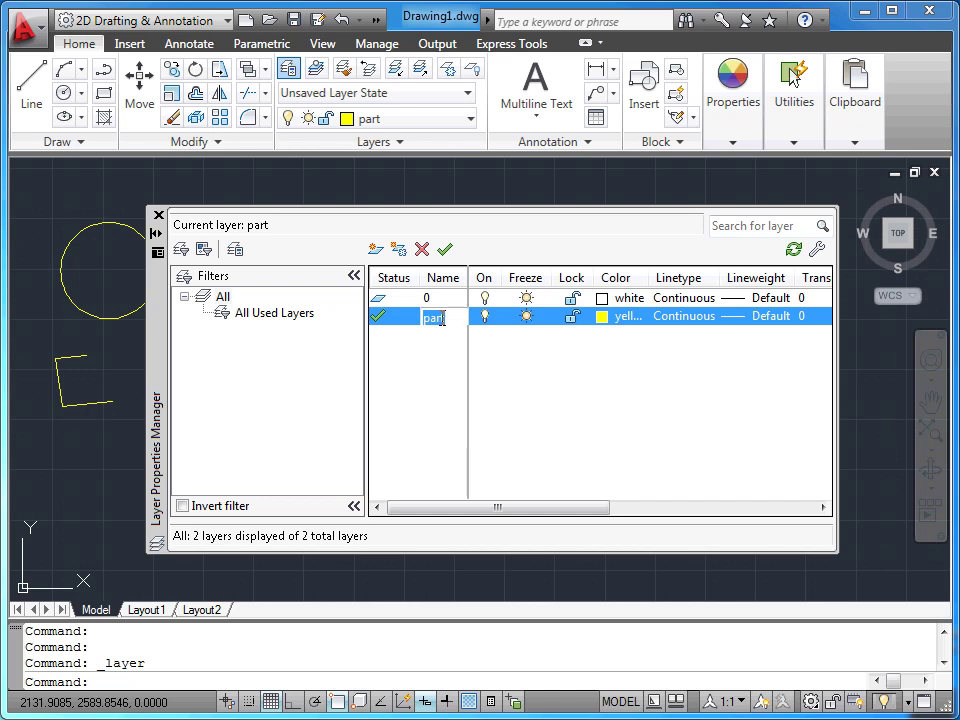
pyautogui.write('object')
pyautogui.press('Return')
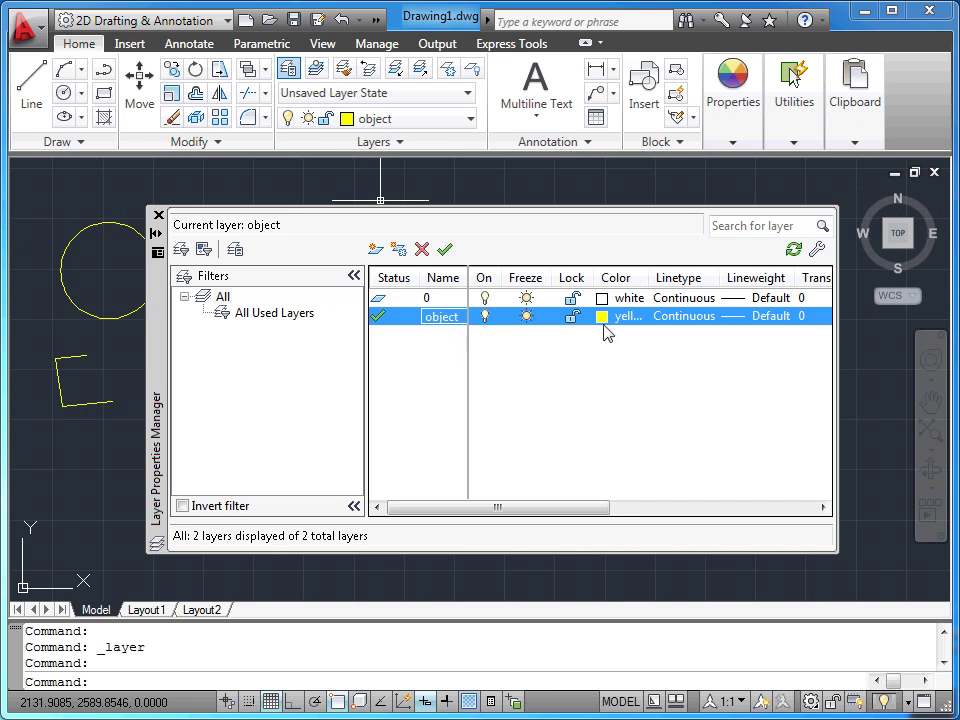
# Change the object layer's colour to magenta and close the layer list
pyautogui.click(602, 317)
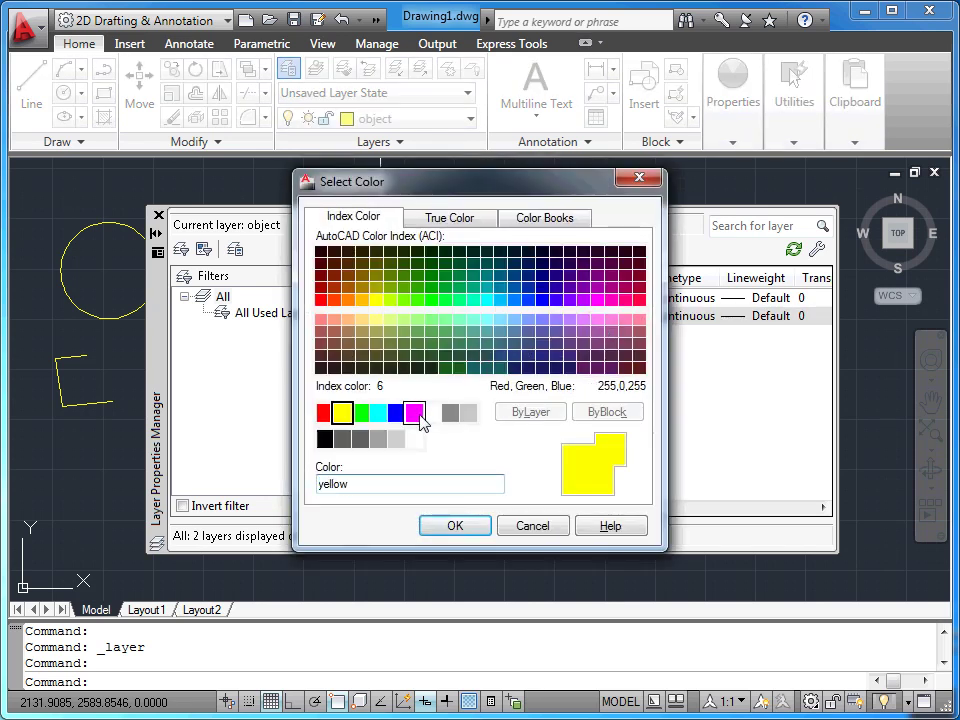
pyautogui.click(415, 413)
pyautogui.click(452, 527)
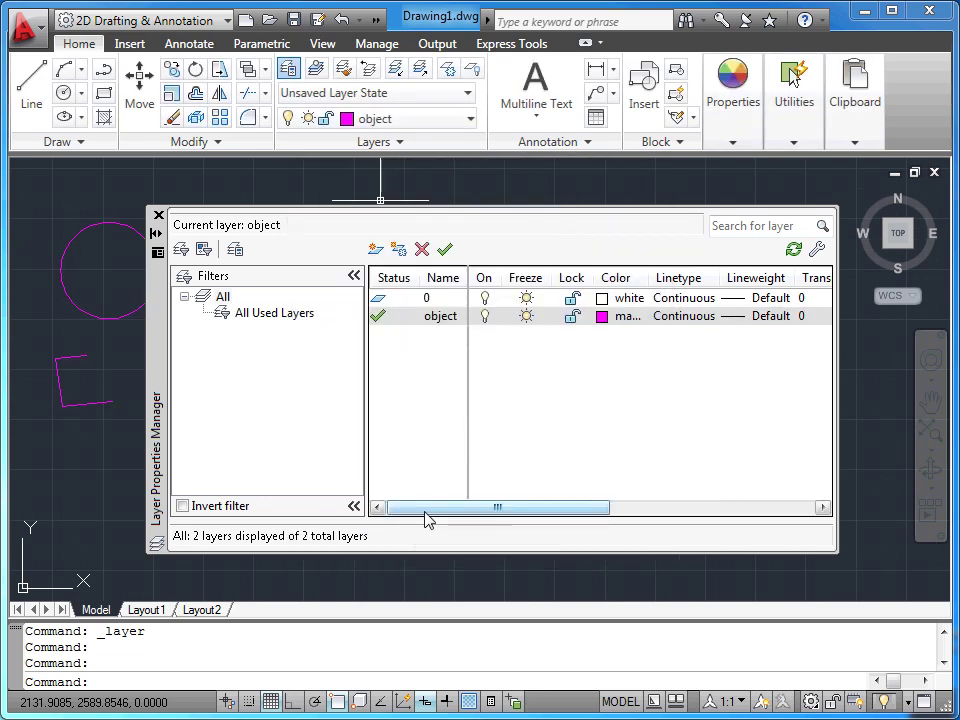
pyautogui.click(158, 215)
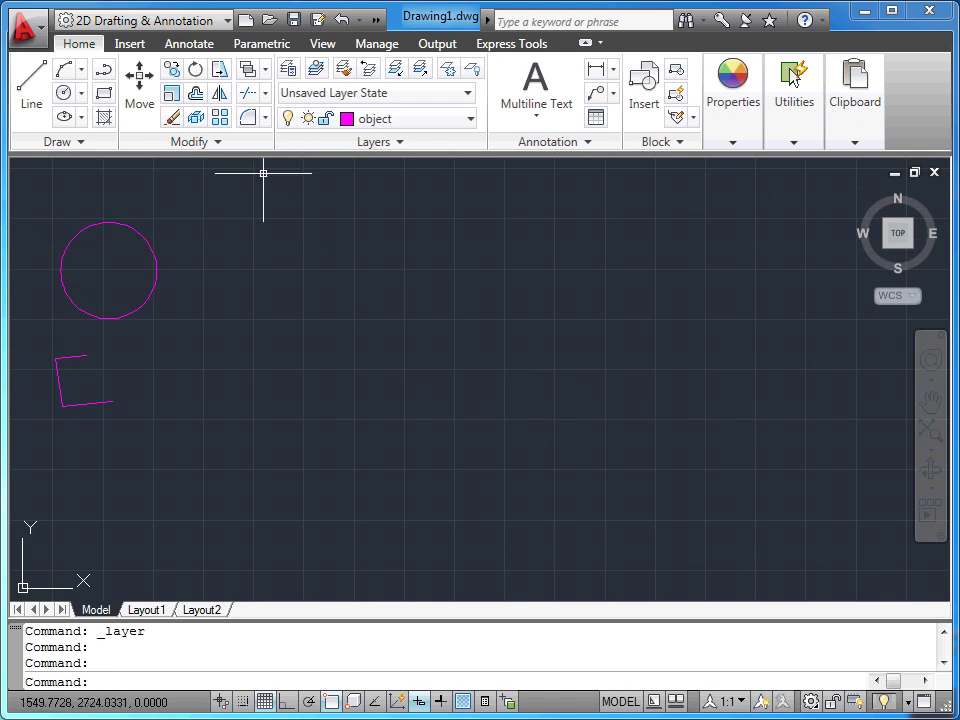
# Create a new layer named 'hidden lines' and widen the Name column to show it
pyautogui.click(289, 70)
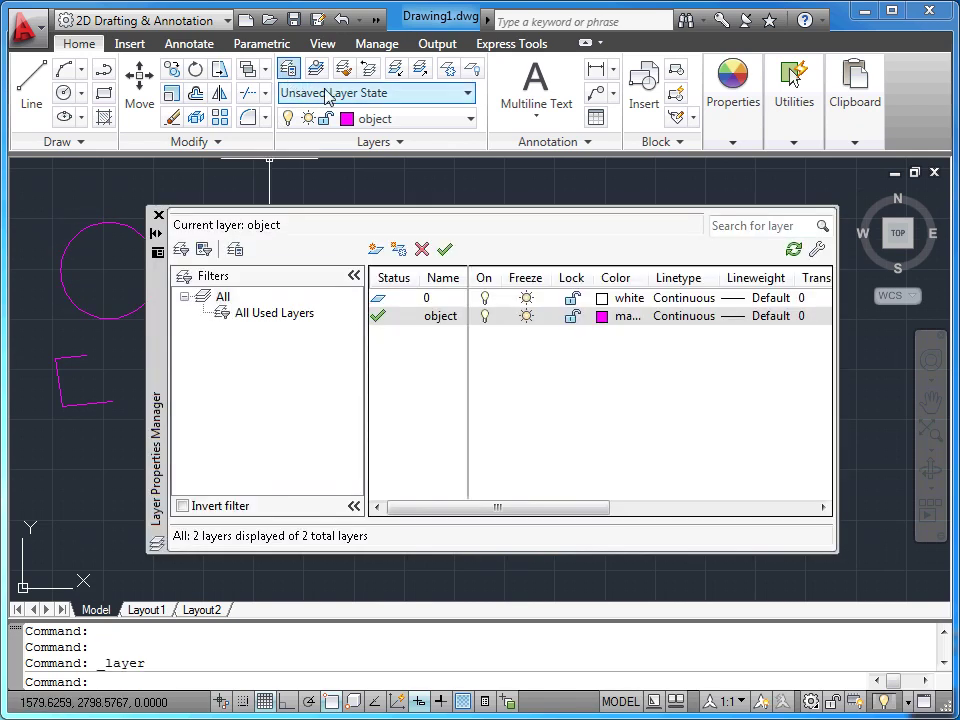
pyautogui.click(376, 250)
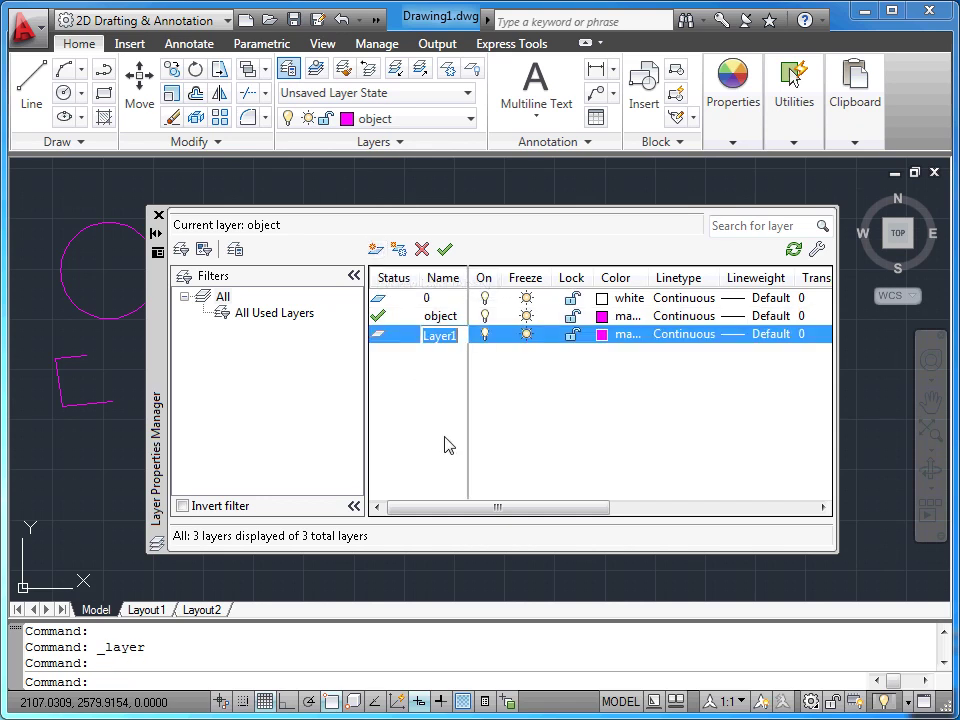
pyautogui.write('hidd')
pyautogui.write(' lines')
pyautogui.press('Return')
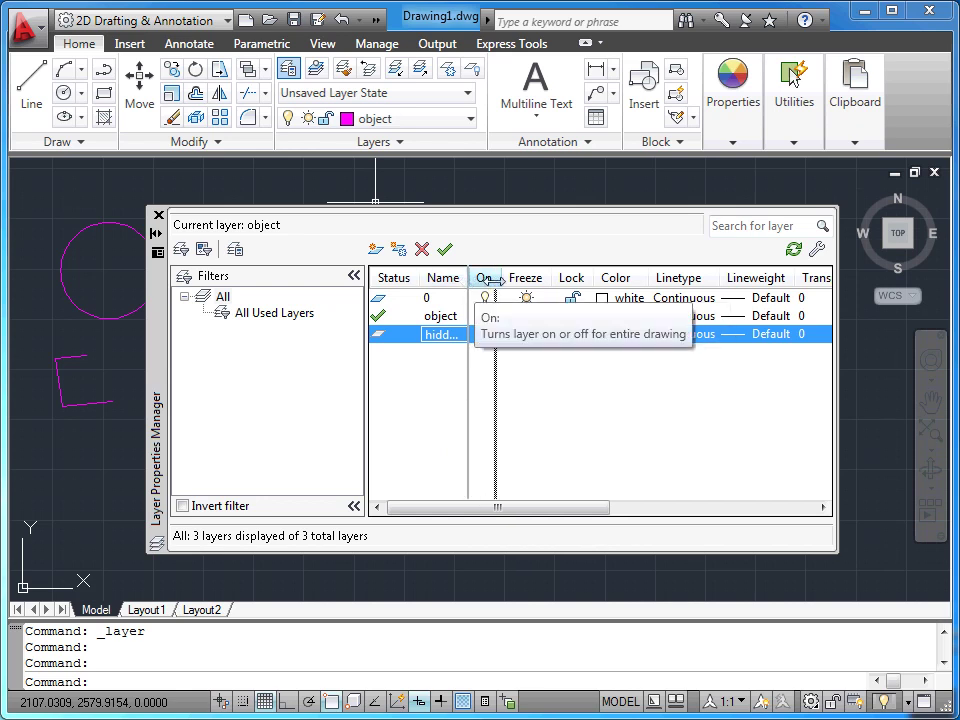
pyautogui.moveTo(468, 281); pyautogui.dragTo(494, 281)
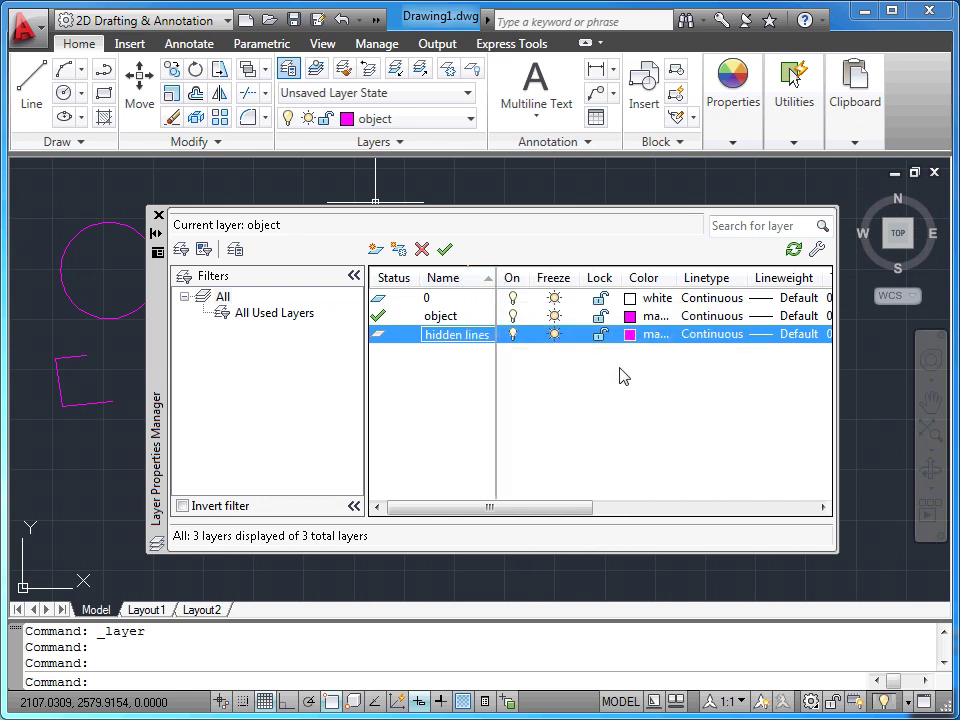
# Set the hidden lines layer colour to cyan
pyautogui.click(631, 334)
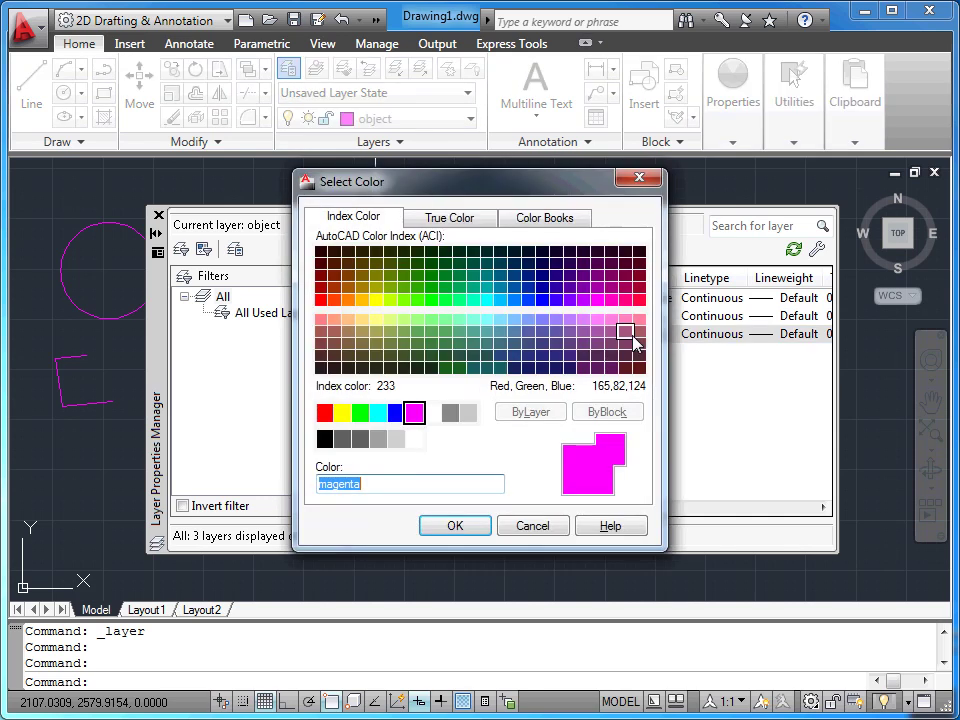
pyautogui.click(378, 412)
pyautogui.click(458, 527)
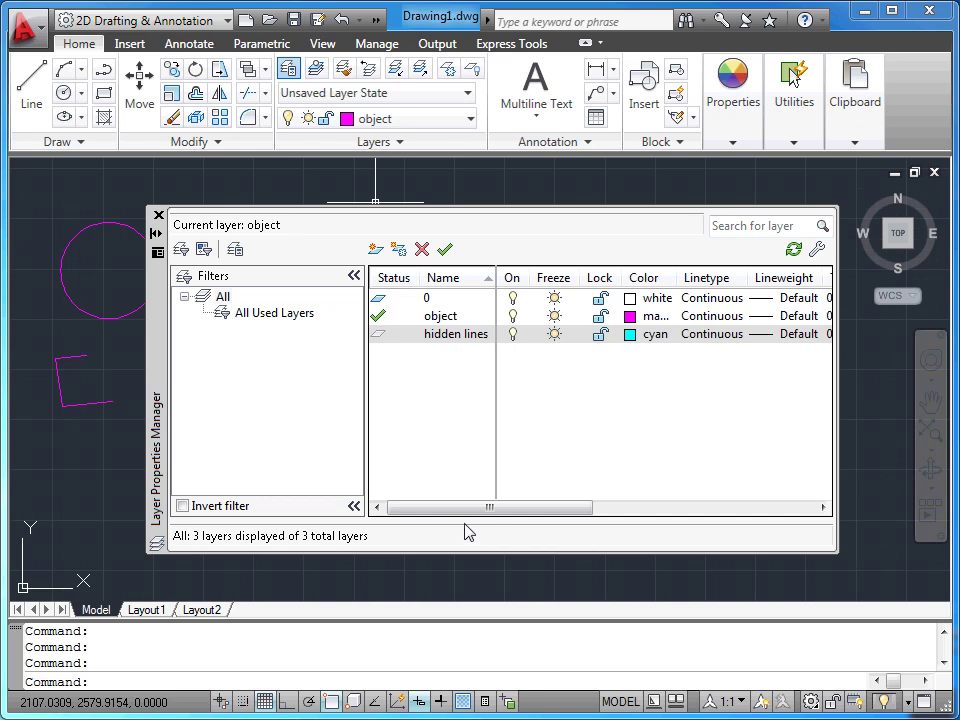
pyautogui.click(714, 334)
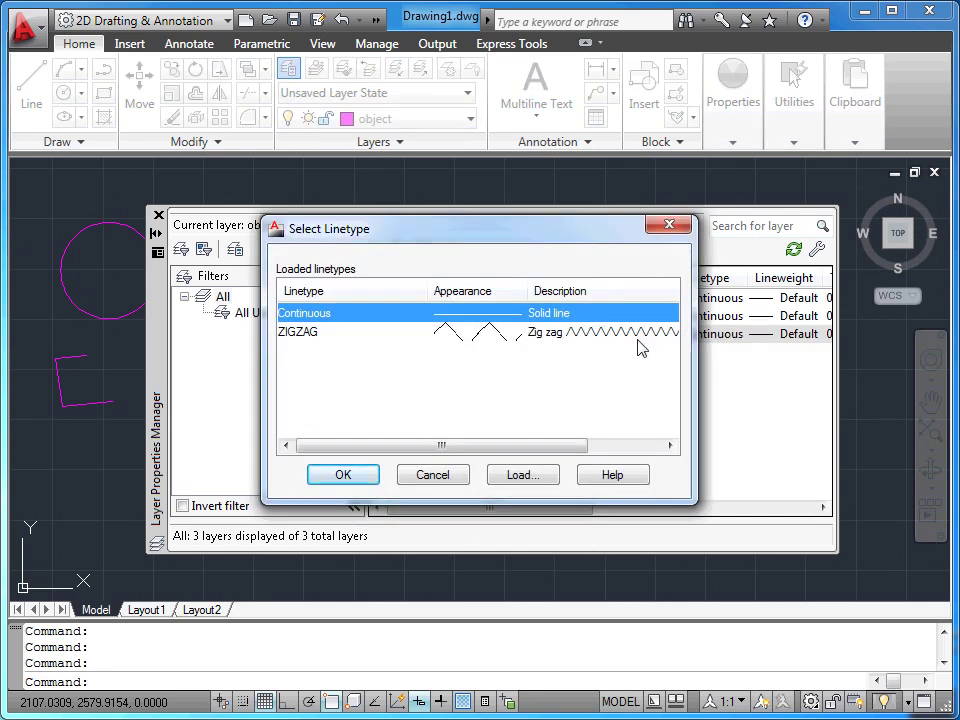
# Load the HIDDEN linetype from acadiso.lin and assign it to the hidden lines layer
pyautogui.click(520, 472)
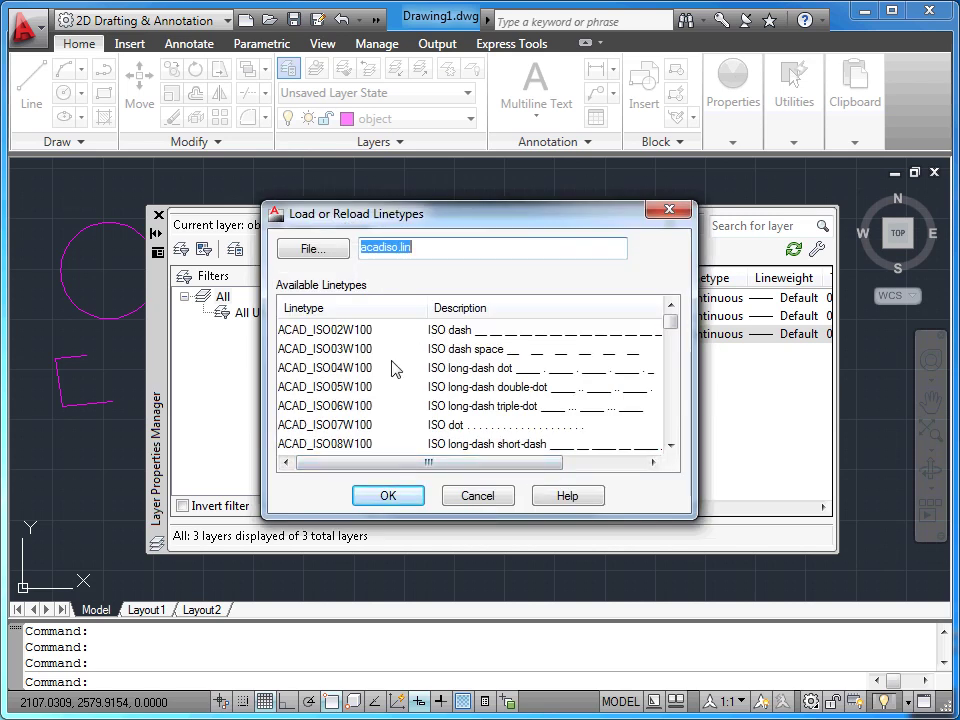
pyautogui.moveTo(671, 327); pyautogui.dragTo(675, 343)
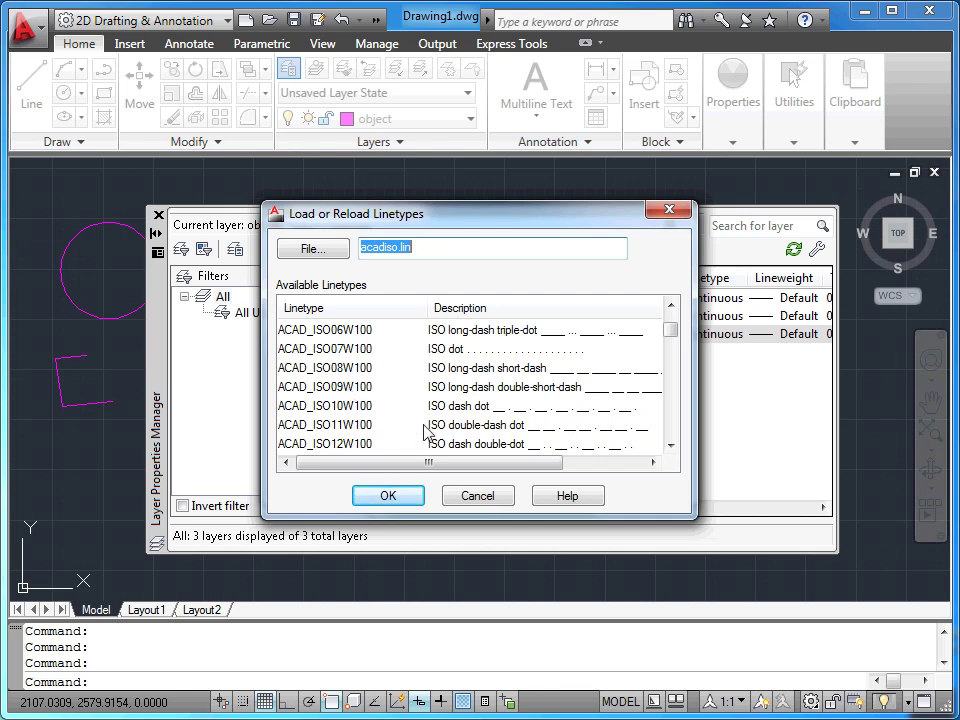
pyautogui.moveTo(667, 335); pyautogui.dragTo(674, 397)
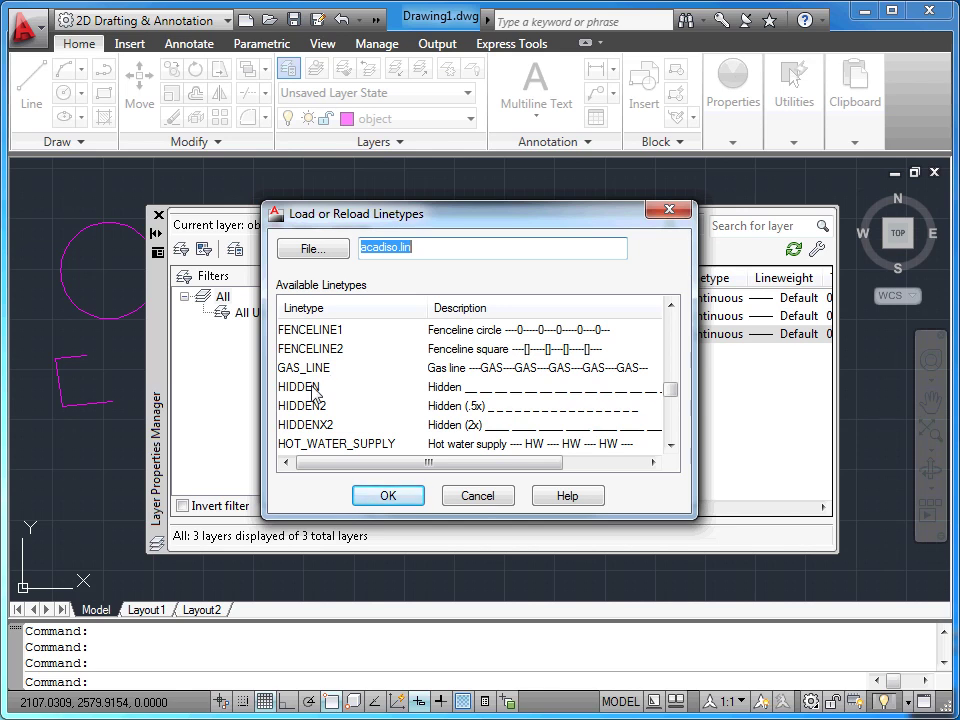
pyautogui.click(312, 387)
pyautogui.click(378, 496)
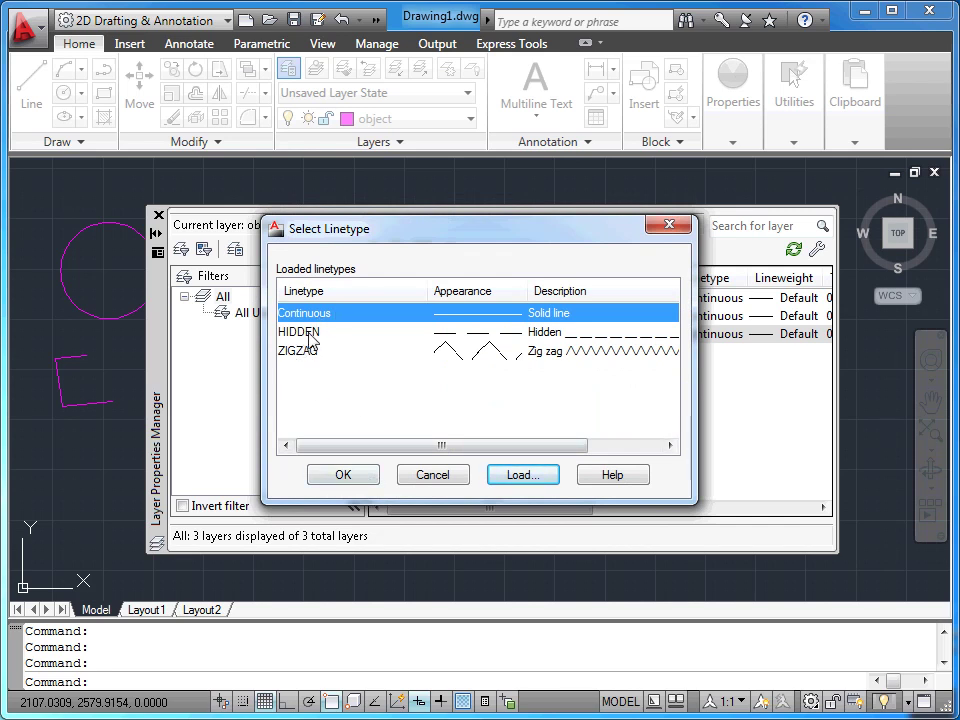
pyautogui.click(308, 335)
pyautogui.click(346, 476)
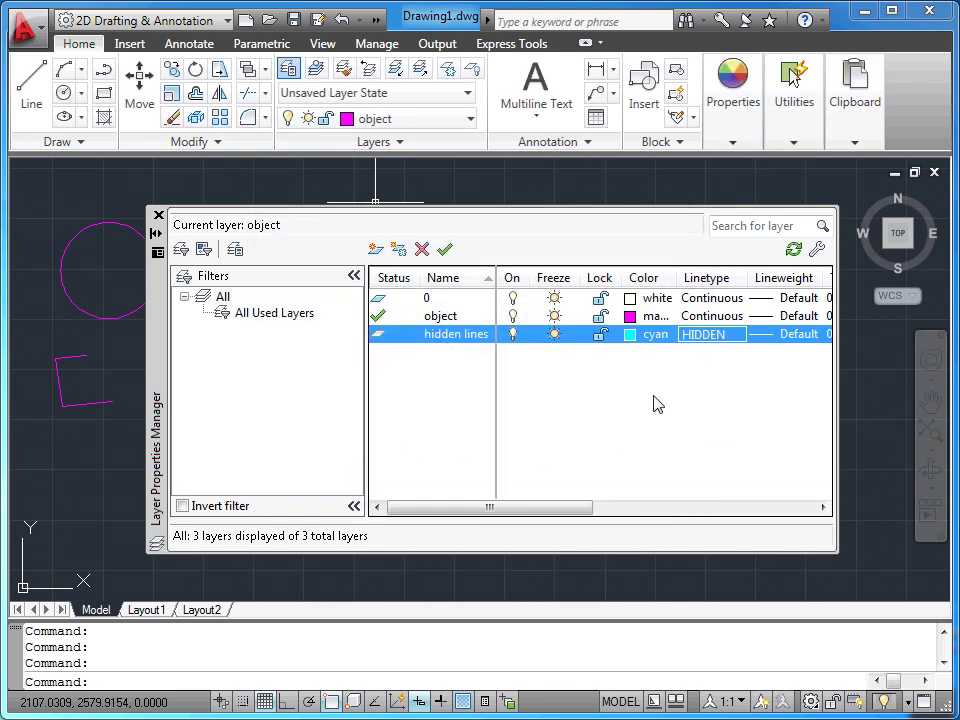
# Make hidden lines the current layer and draw a cyan rectangle on it
pyautogui.click(445, 250)
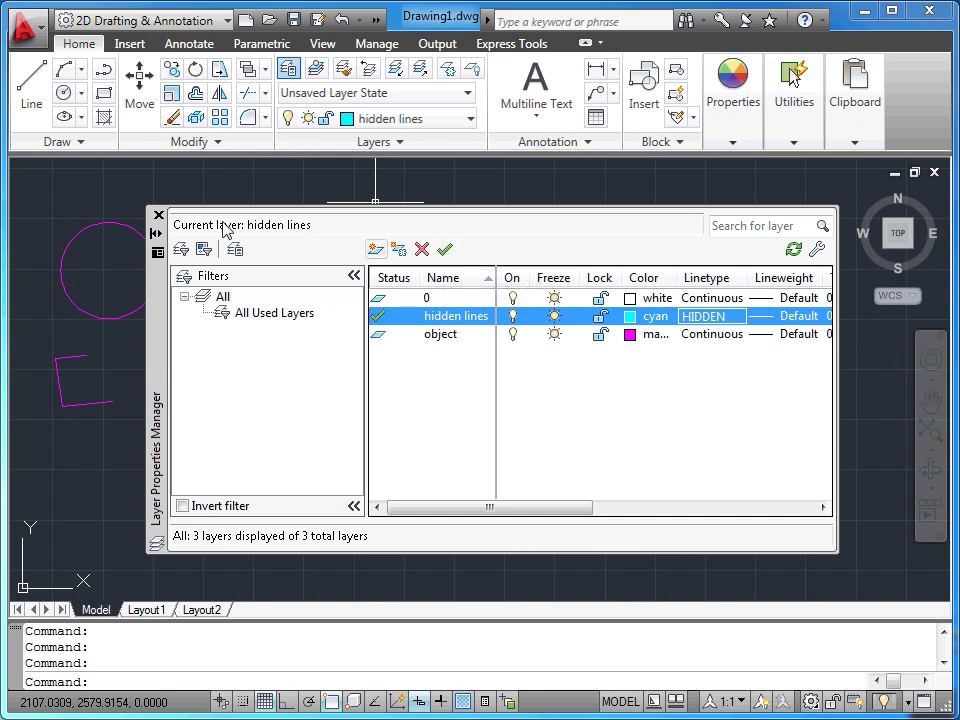
pyautogui.click(158, 215)
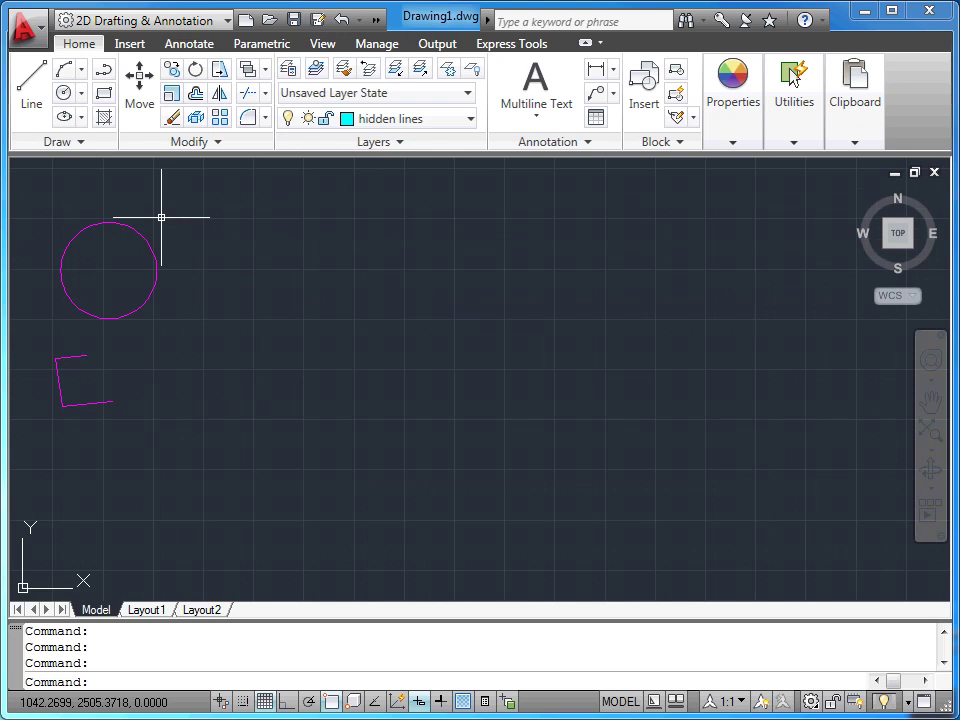
pyautogui.click(104, 93)
pyautogui.click(258, 245)
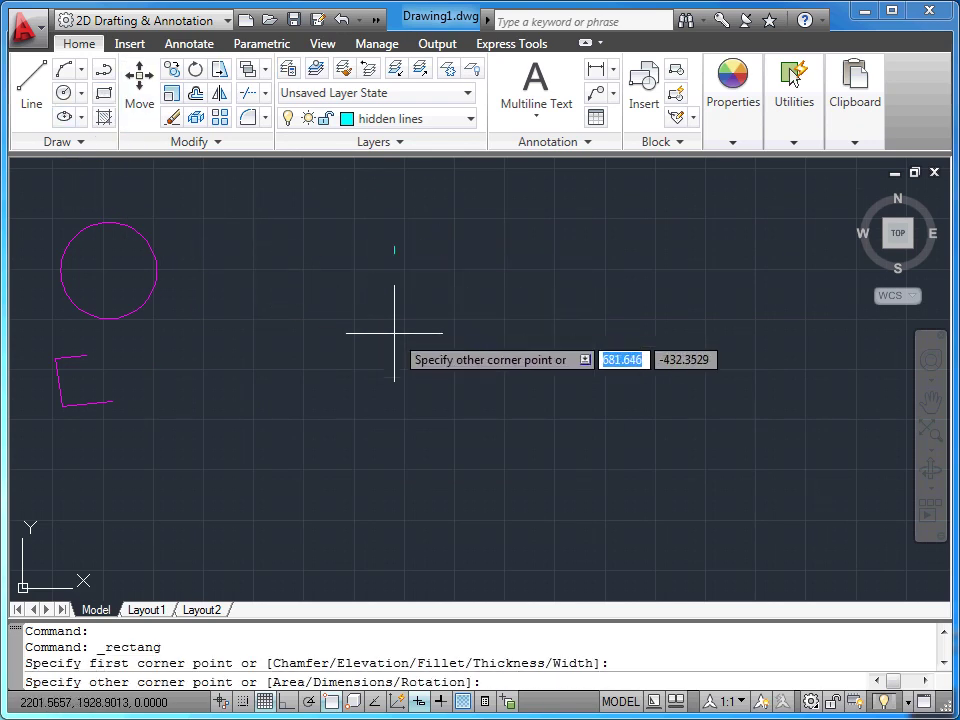
pyautogui.click(429, 345)
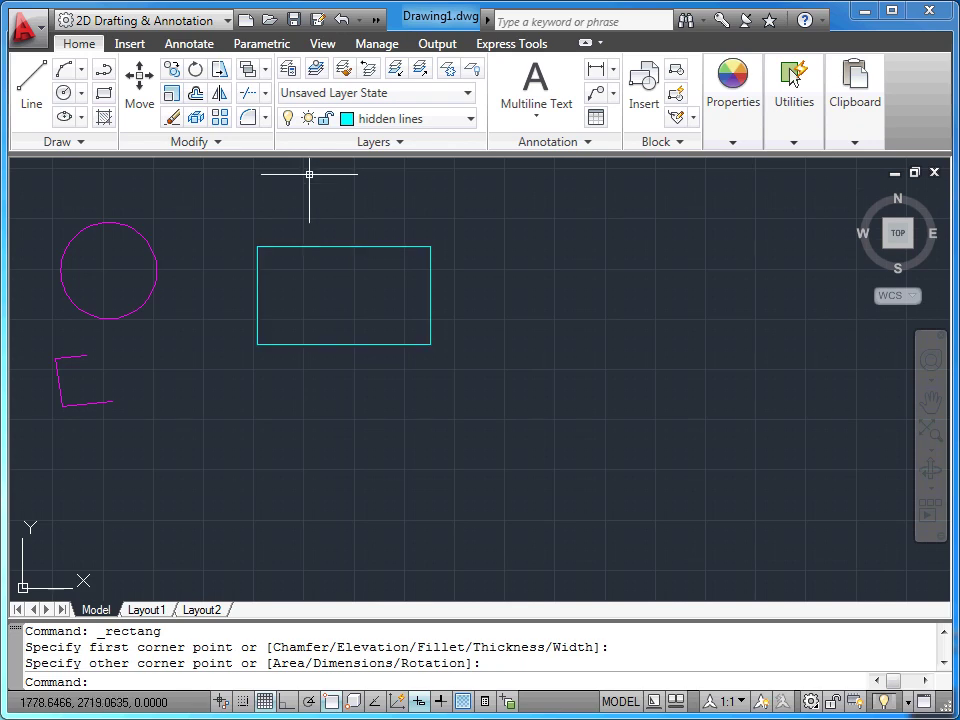
pyautogui.click(289, 70)
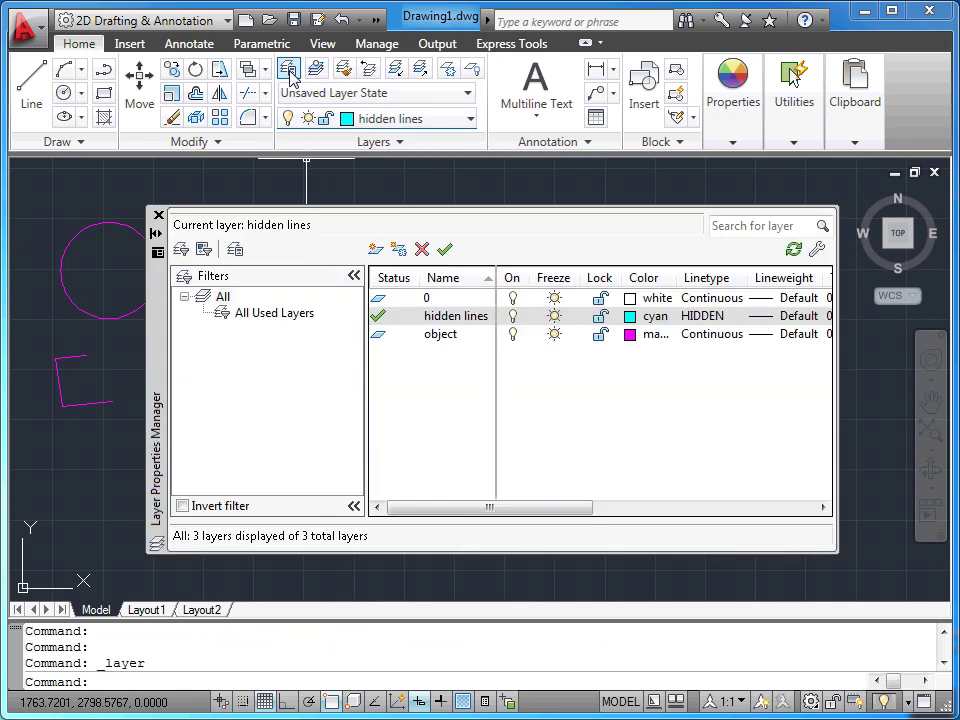
# Make layer 0 current and draw a white two-segment line on it
pyautogui.doubleClick(416, 298)
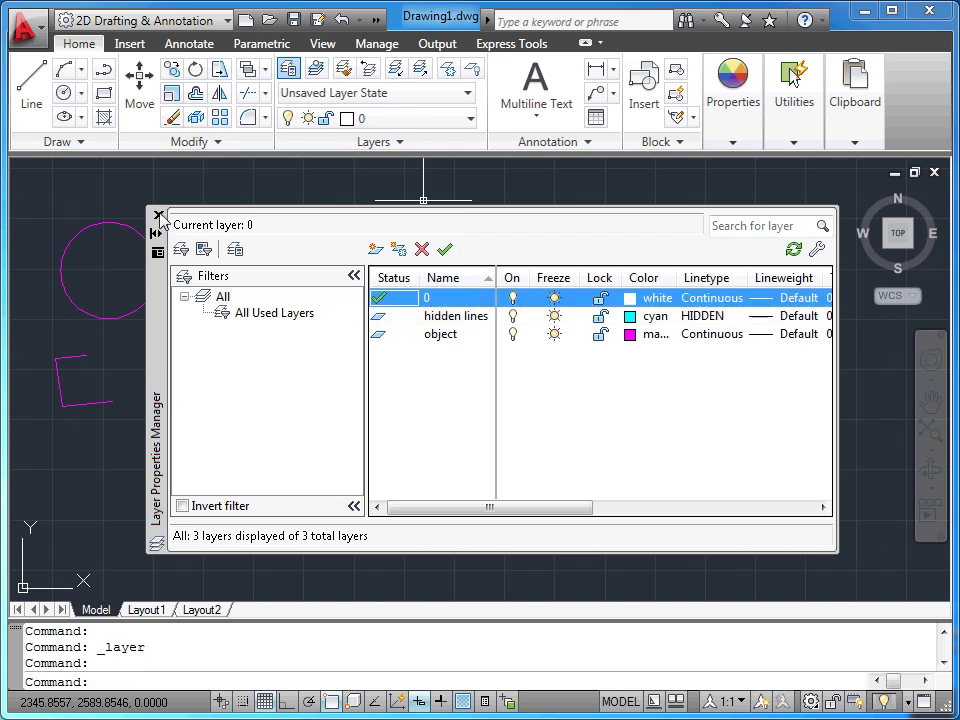
pyautogui.click(158, 215)
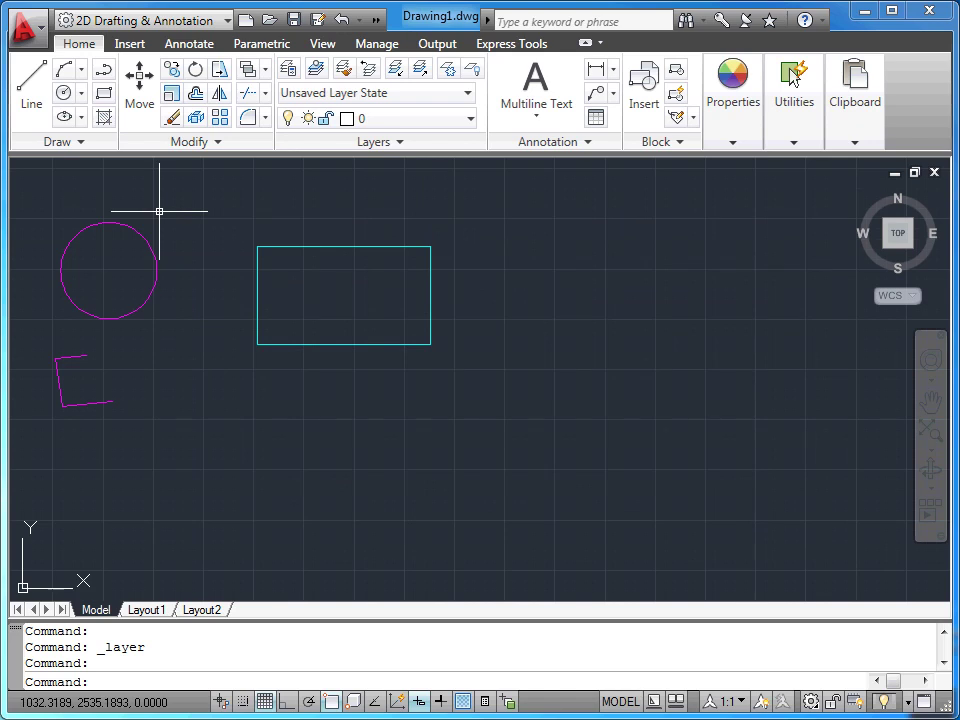
pyautogui.click(34, 95)
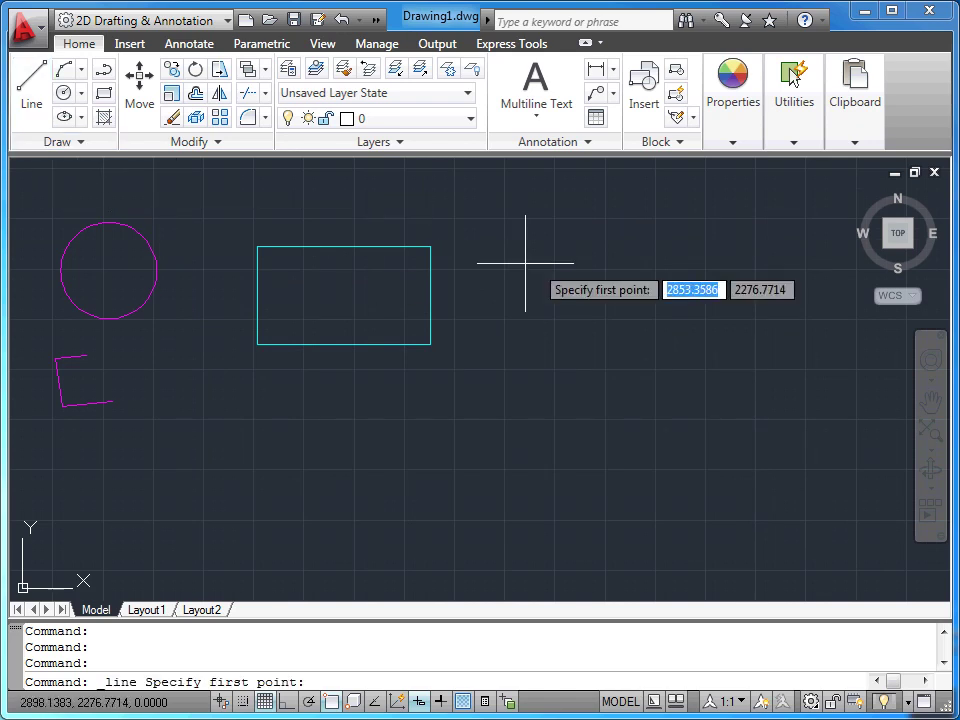
pyautogui.click(597, 228)
pyautogui.click(683, 286)
pyautogui.click(634, 354)
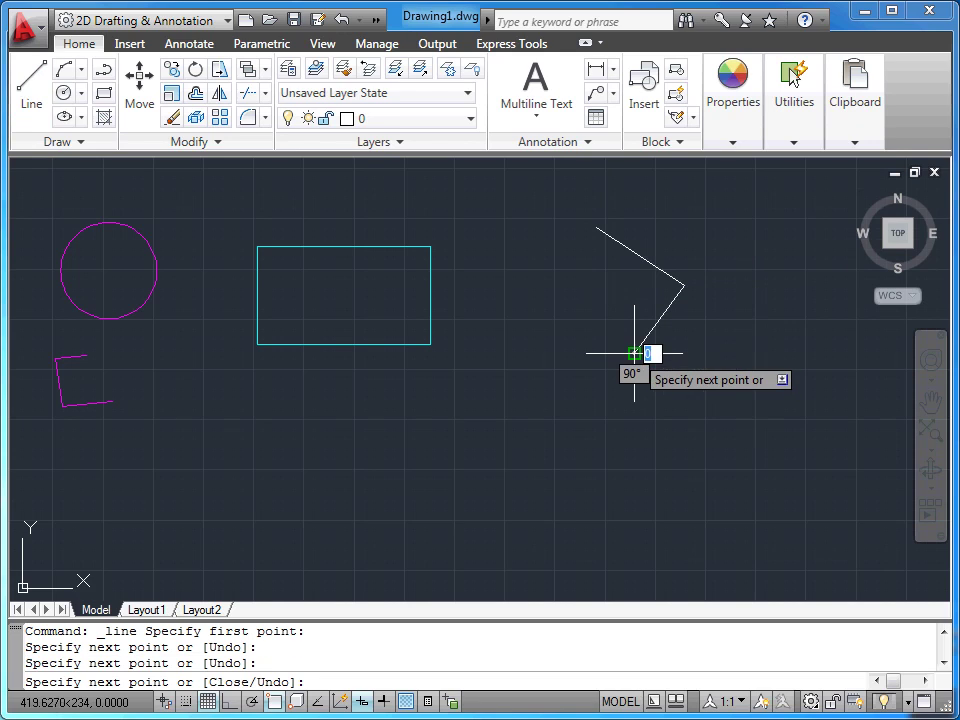
pyautogui.press('Escape')
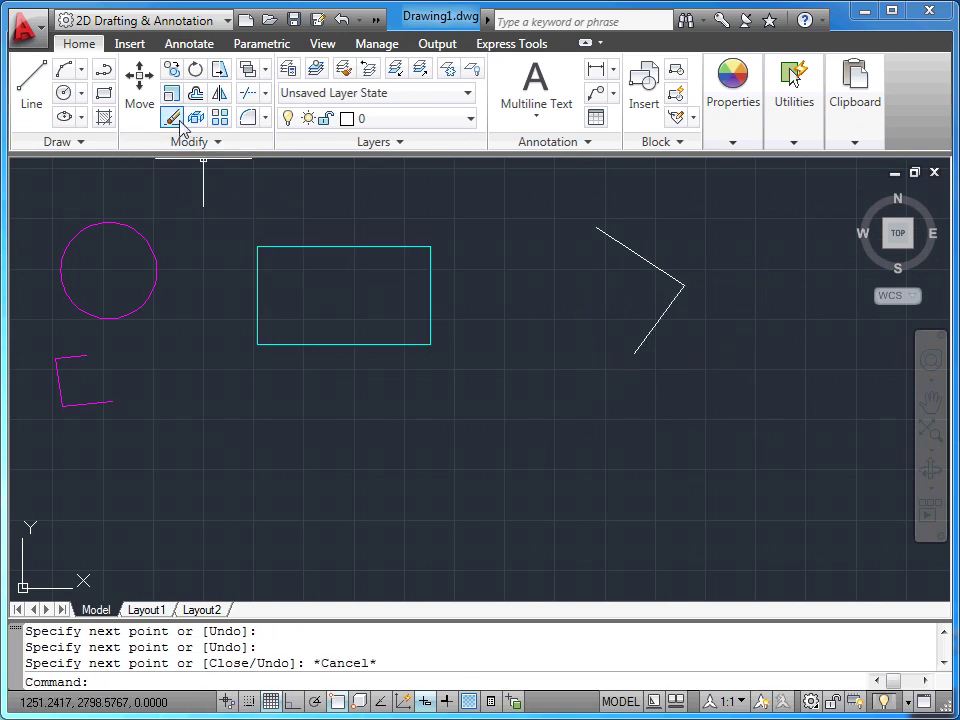
# Erase the magenta circle and bracket using a selection window
pyautogui.click(176, 116)
pyautogui.click(35, 193)
pyautogui.click(190, 465)
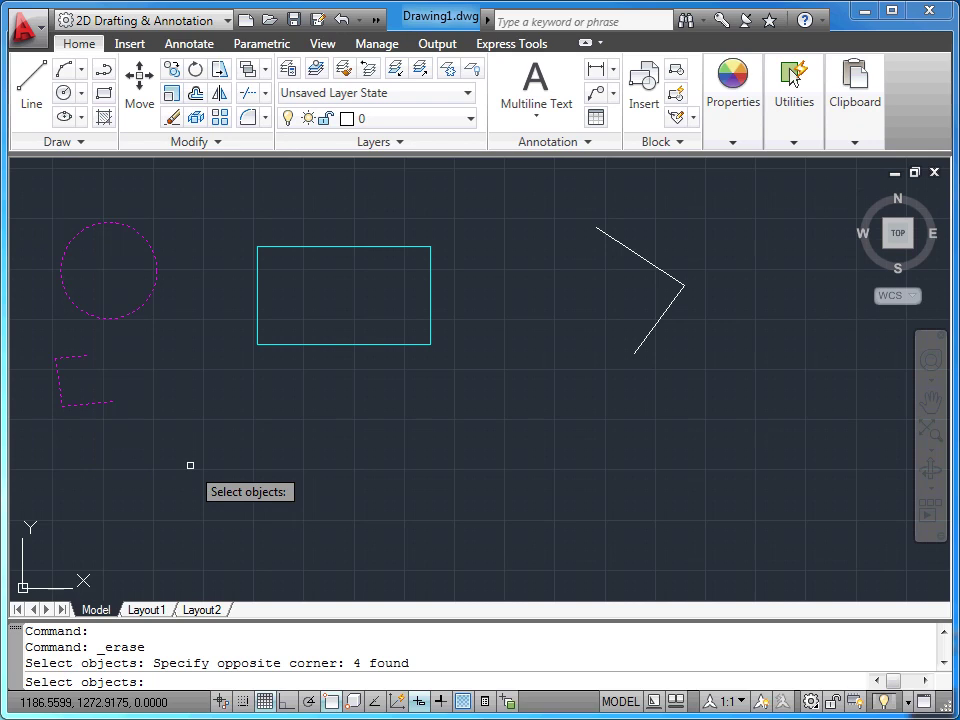
pyautogui.press('Return')
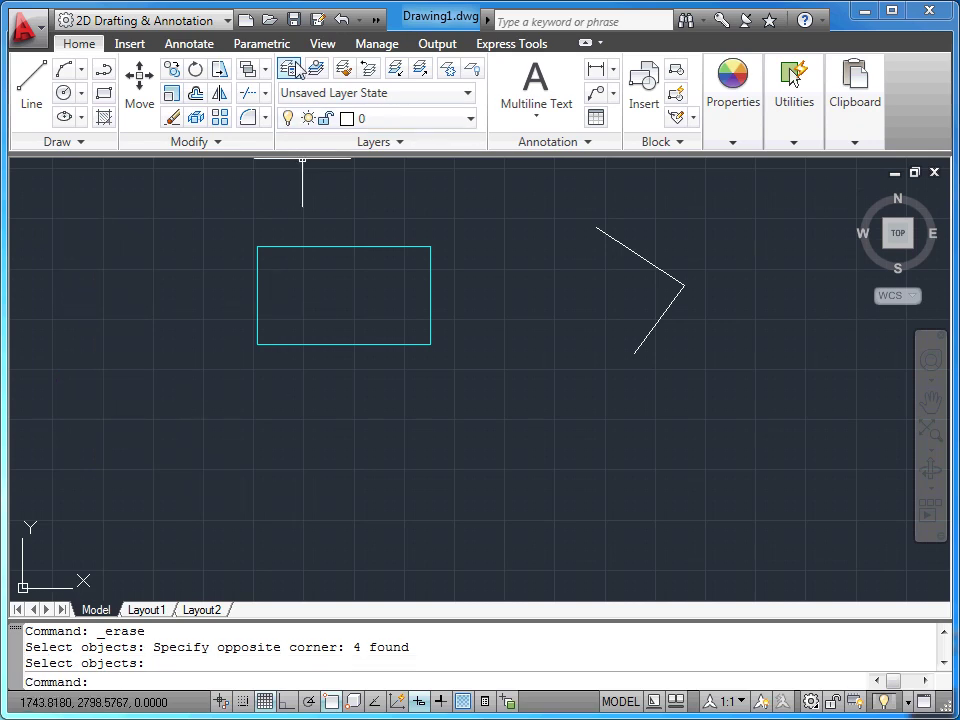
pyautogui.click(291, 68)
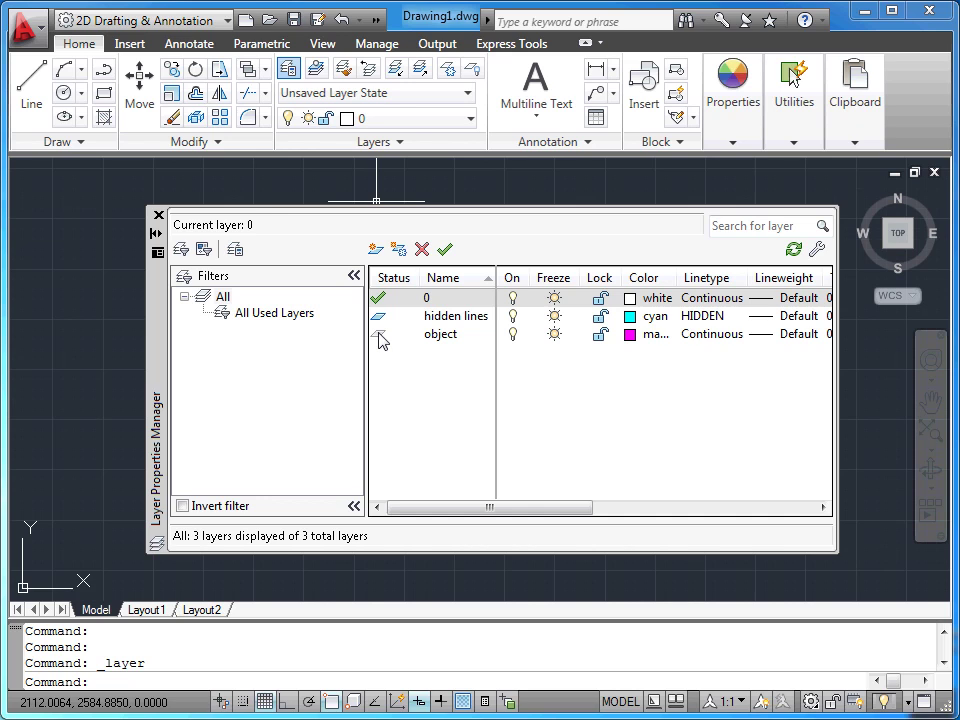
# Delete the 'object' layer, leaving only layers 0 and 'hidden lines', then close the layer manager
pyautogui.doubleClick(435, 334)
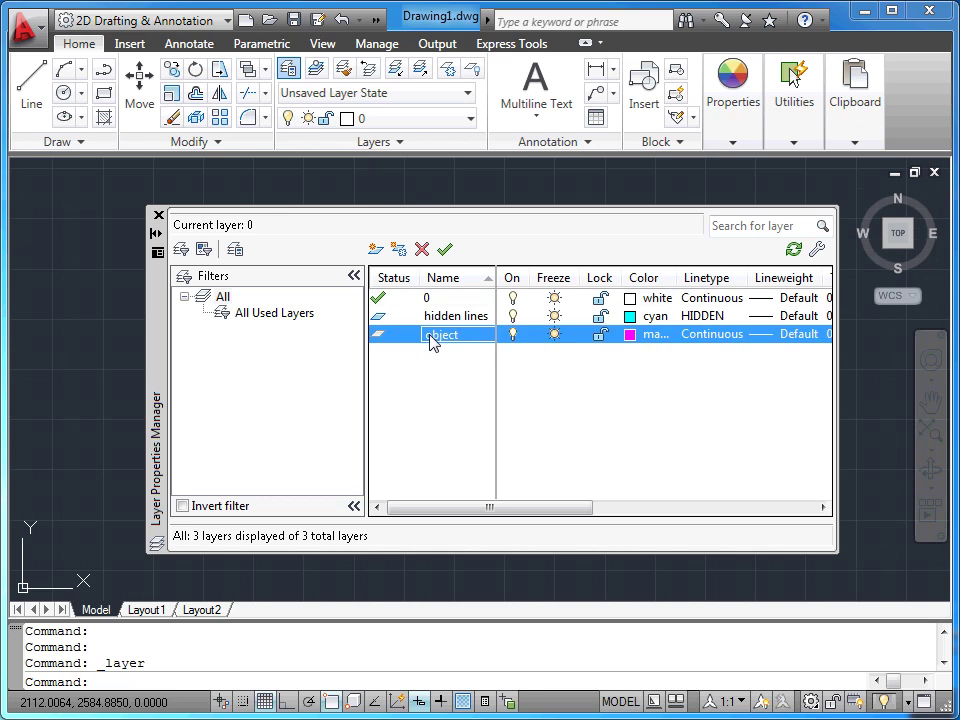
pyautogui.click(422, 252)
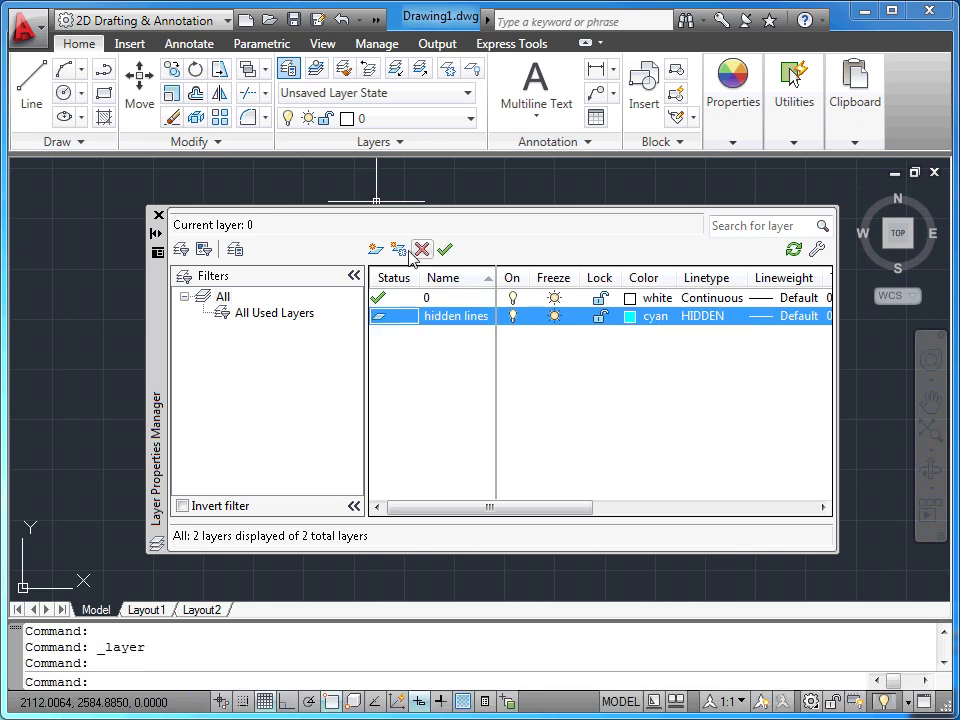
pyautogui.click(158, 215)
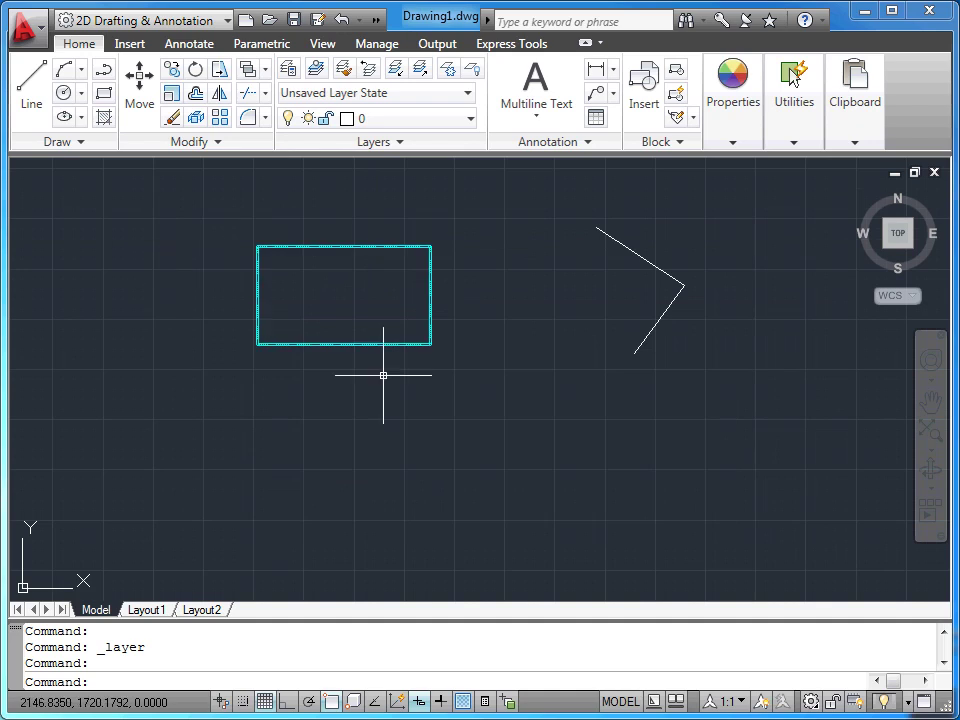
pyautogui.moveTo(518, 341); pyautogui.dragTo(519, 427, button='middle')
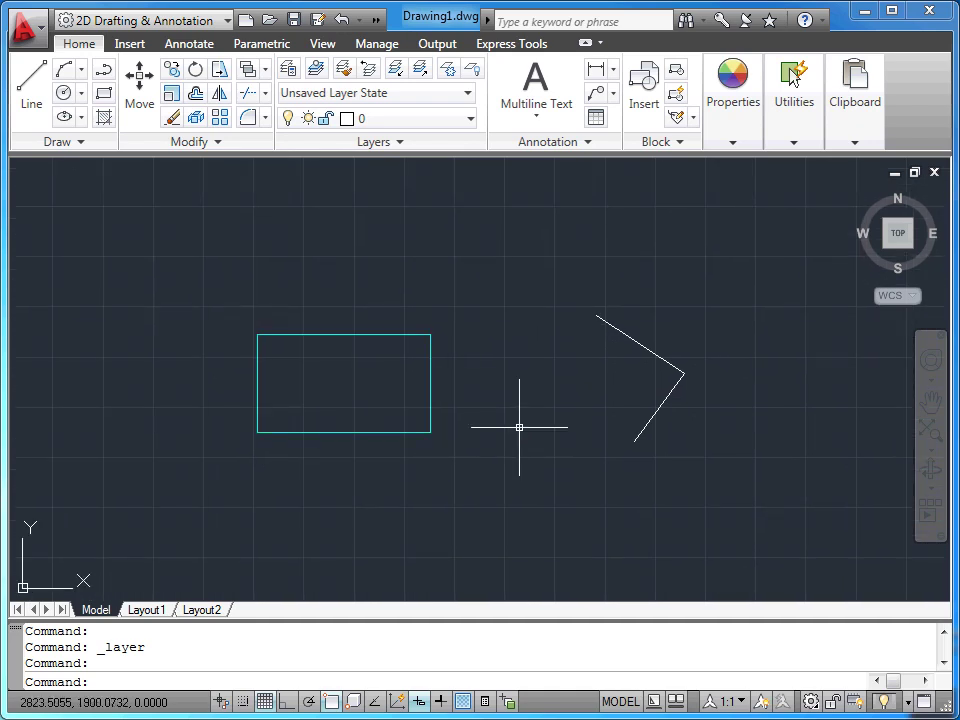